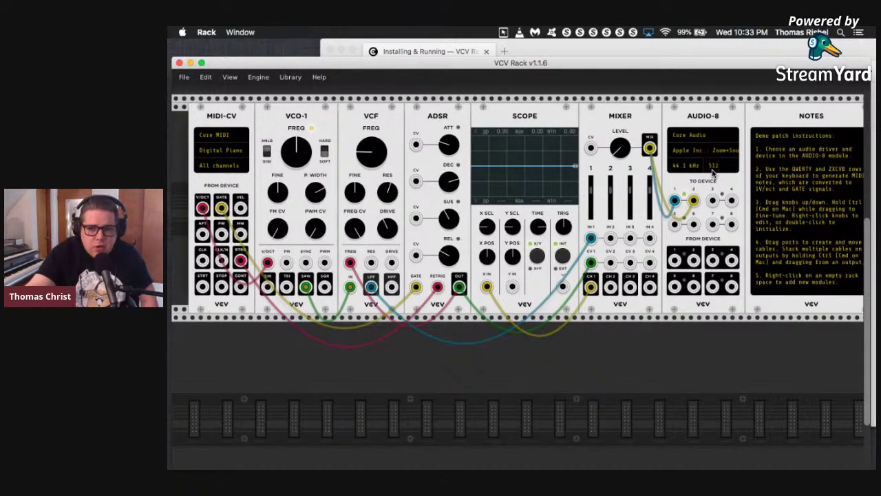
Check the MIDI-CV device choices and set the AUDIO-8 block size to 1024 (23.2 ms).
{"action": "left_click", "coordinate": [718, 168]}
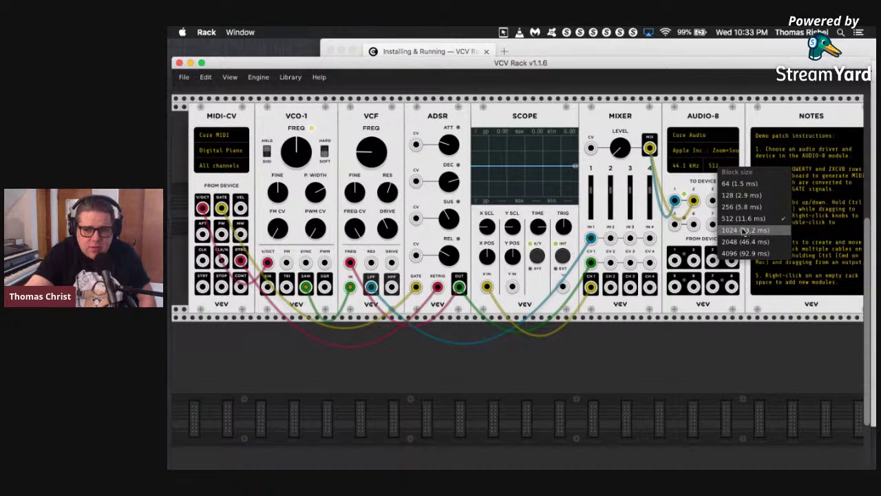
{"action": "left_click", "coordinate": [726, 125]}
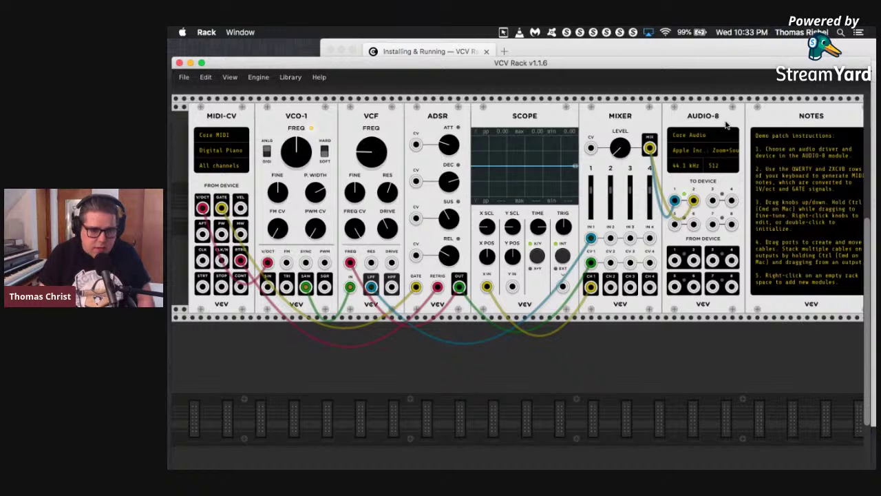
{"action": "left_click", "coordinate": [222, 153]}
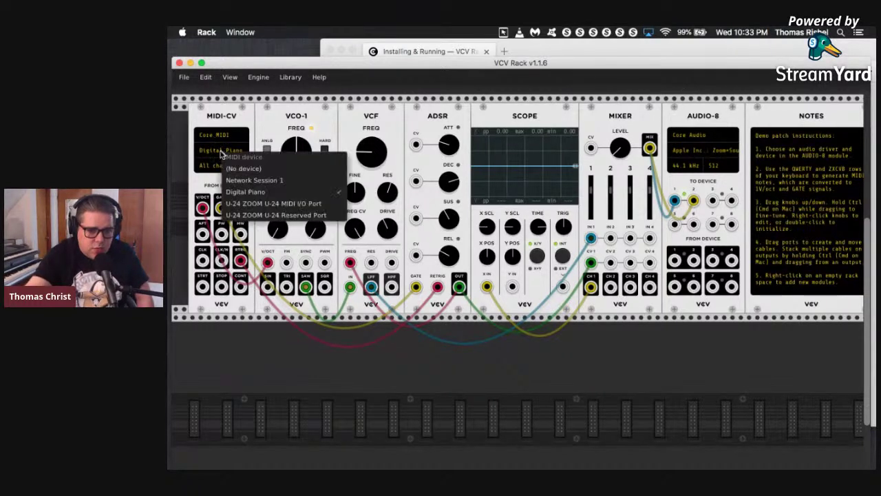
{"action": "left_click", "coordinate": [207, 184]}
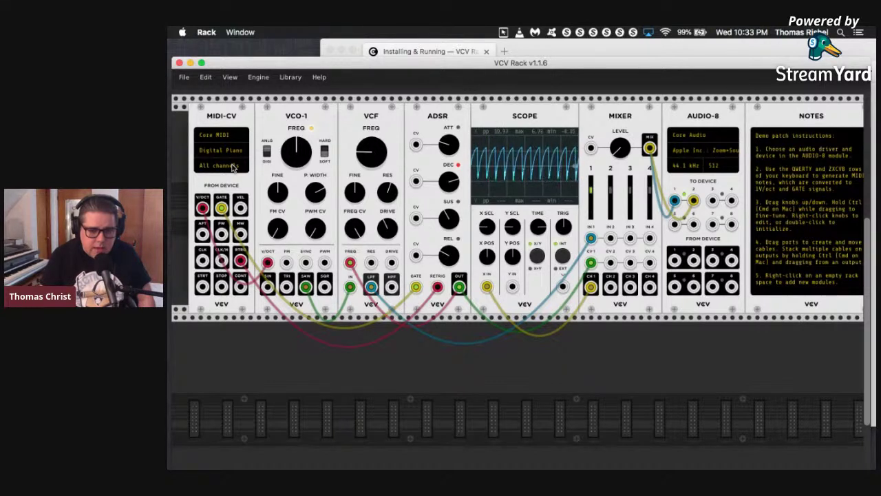
{"action": "left_click", "coordinate": [715, 166]}
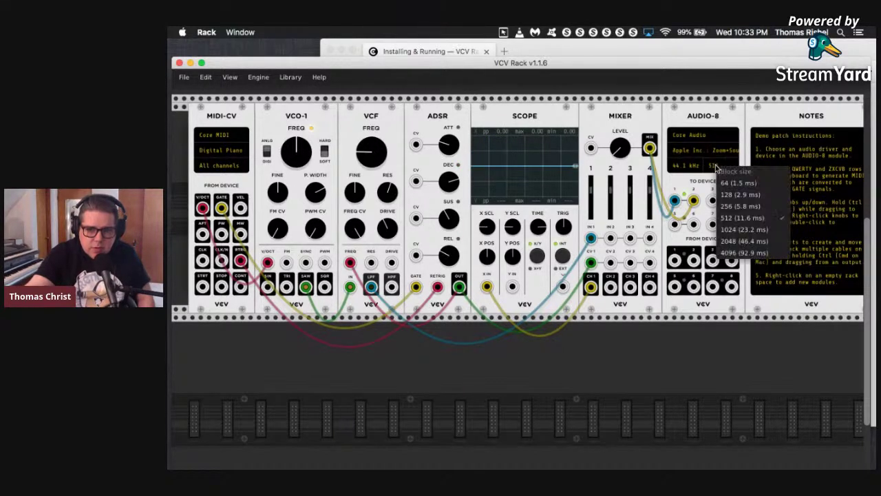
{"action": "left_click", "coordinate": [752, 230]}
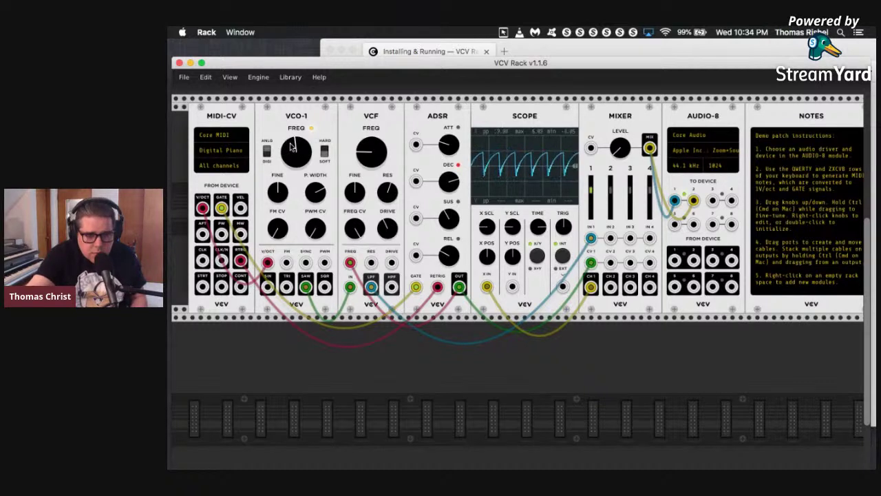
Try out the FREQ, FM CV and PWM CV knobs on VCO-1, and reset FM CV to its default.
{"action": "left_click_drag", "start_coordinate": [292, 147], "coordinate": [292, 146]}
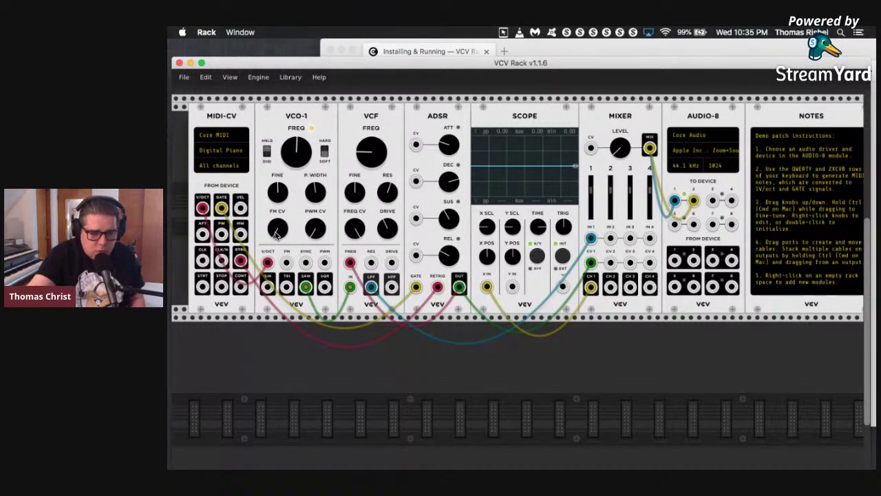
{"action": "left_click_drag", "start_coordinate": [276, 236], "coordinate": [276, 238]}
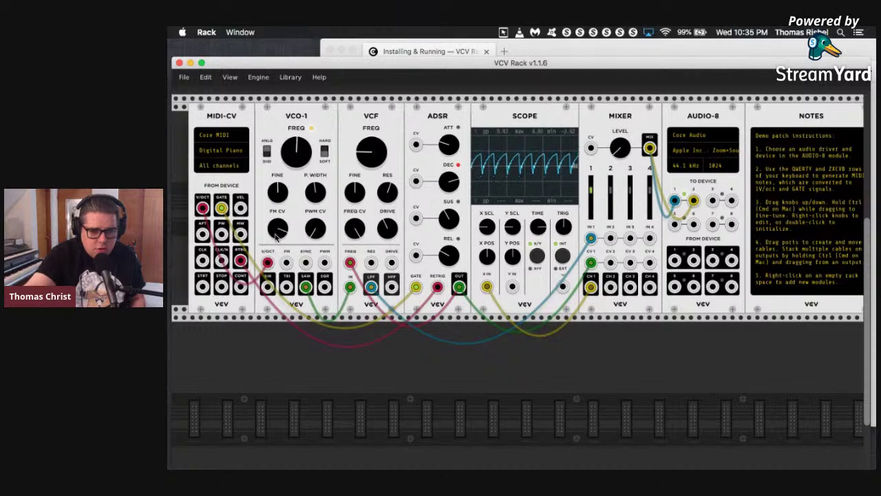
{"action": "double_click", "coordinate": [276, 234]}
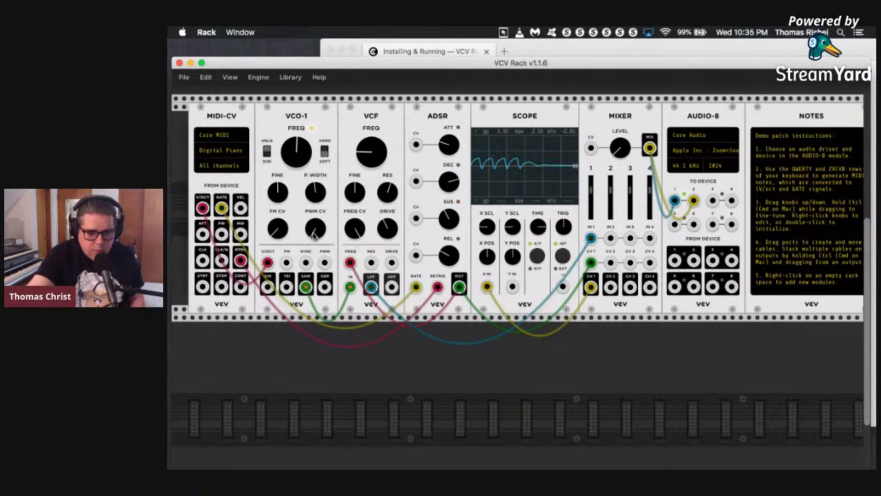
{"action": "left_click_drag", "start_coordinate": [314, 234], "coordinate": [315, 235]}
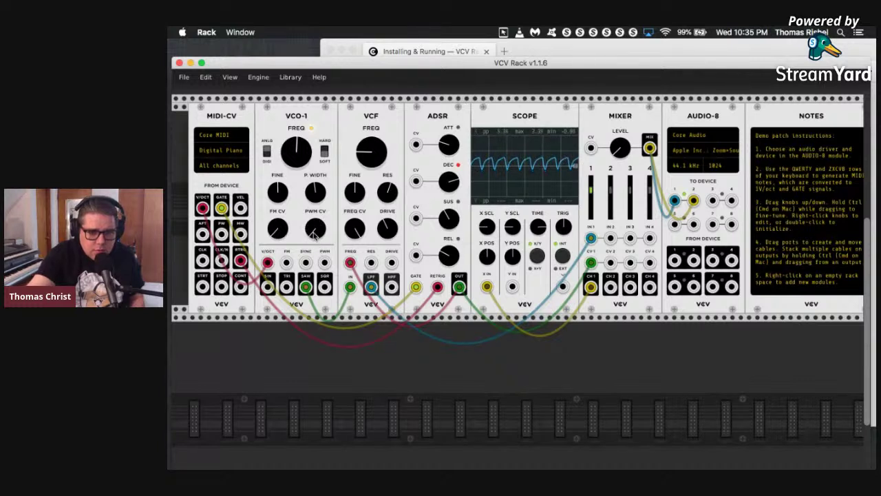
Toggle VCO-1's hard/soft and analog/digital switches back and forth to compare the resulting sounds and waveforms.
{"action": "left_click", "coordinate": [324, 152]}
{"action": "left_click", "coordinate": [325, 151]}
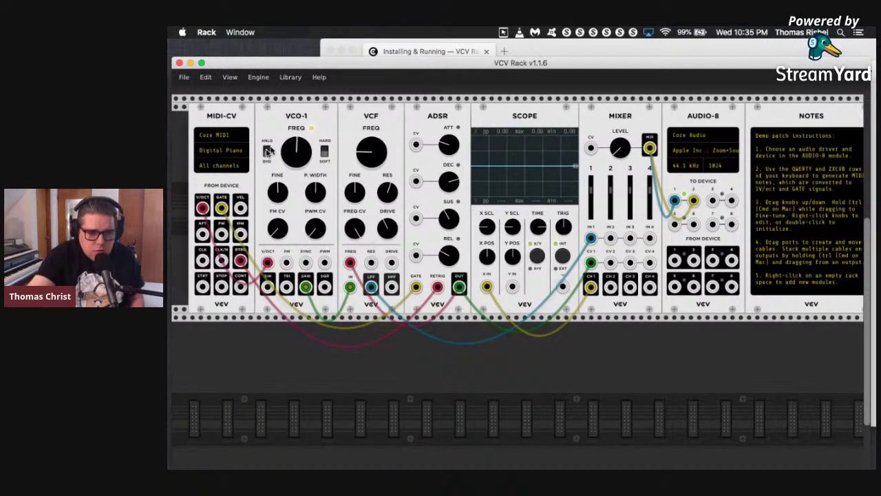
{"action": "left_click", "coordinate": [267, 154]}
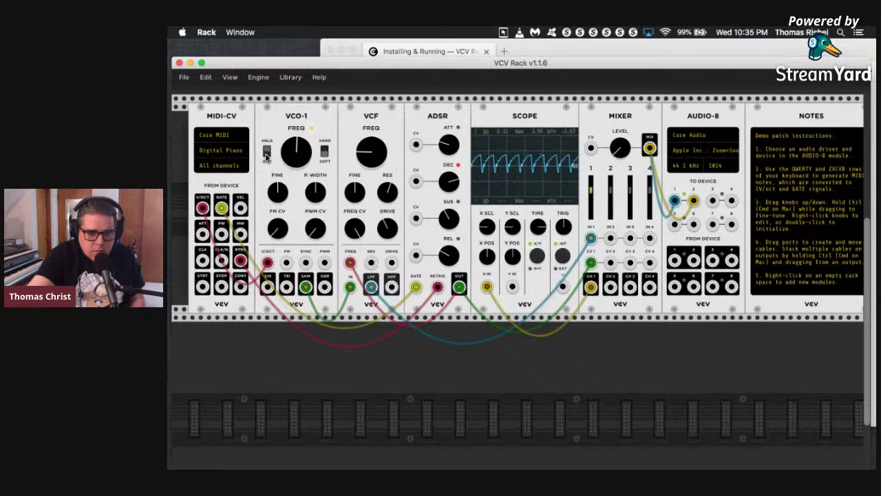
{"action": "left_click", "coordinate": [267, 155]}
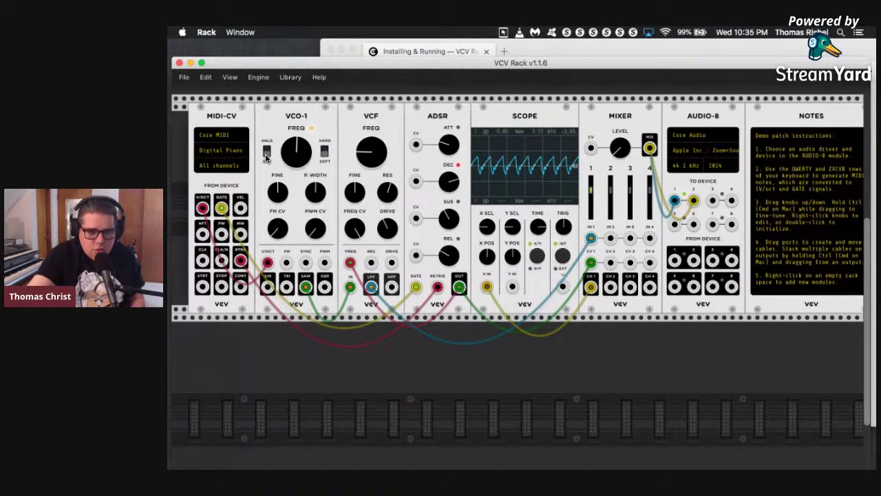
{"action": "left_click", "coordinate": [266, 154]}
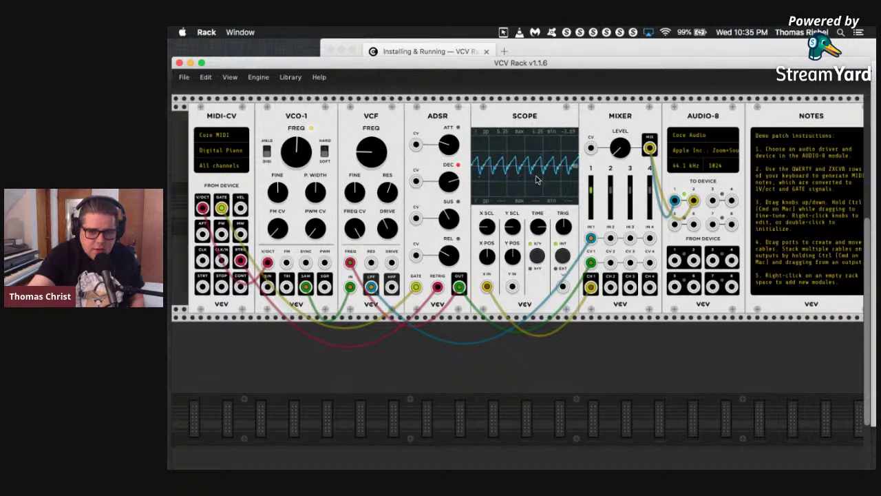
{"action": "left_click", "coordinate": [267, 155]}
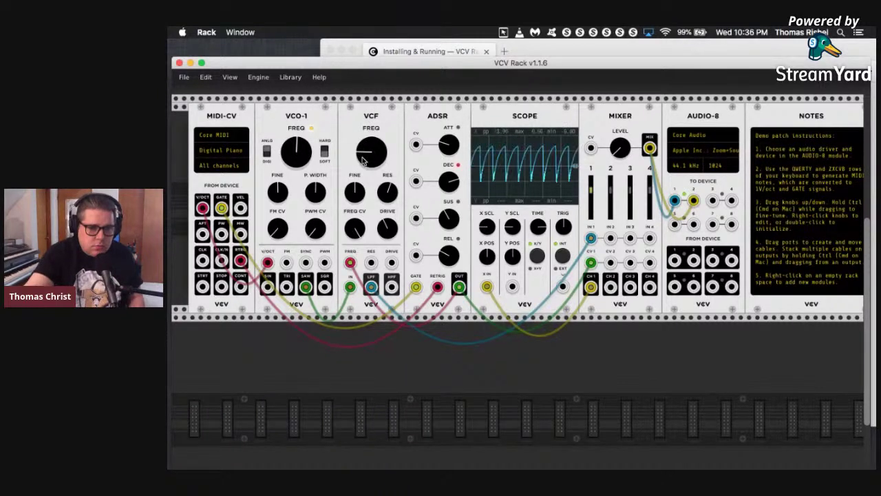
Sweep the VCF's cutoff frequency, leave it near the knob's midpoint, and try out its FREQ CV amount.
{"action": "left_click_drag", "start_coordinate": [365, 150], "coordinate": [353, 192]}
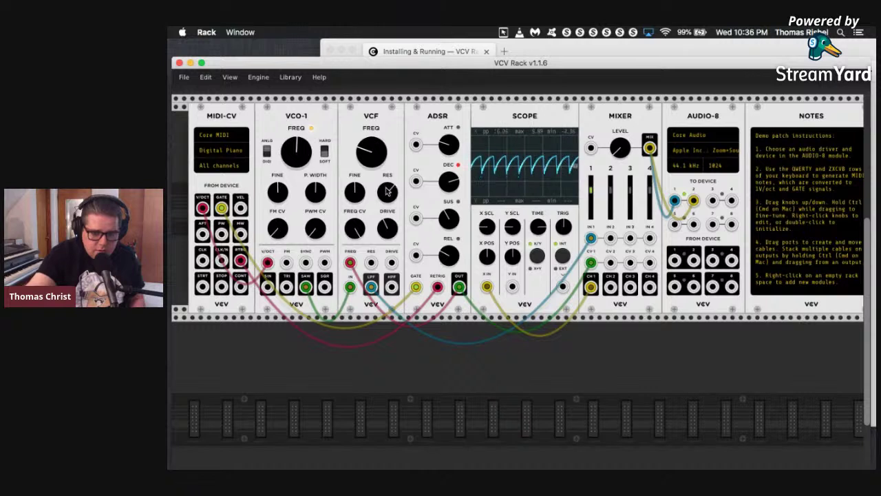
{"action": "left_click_drag", "start_coordinate": [372, 157], "coordinate": [372, 154]}
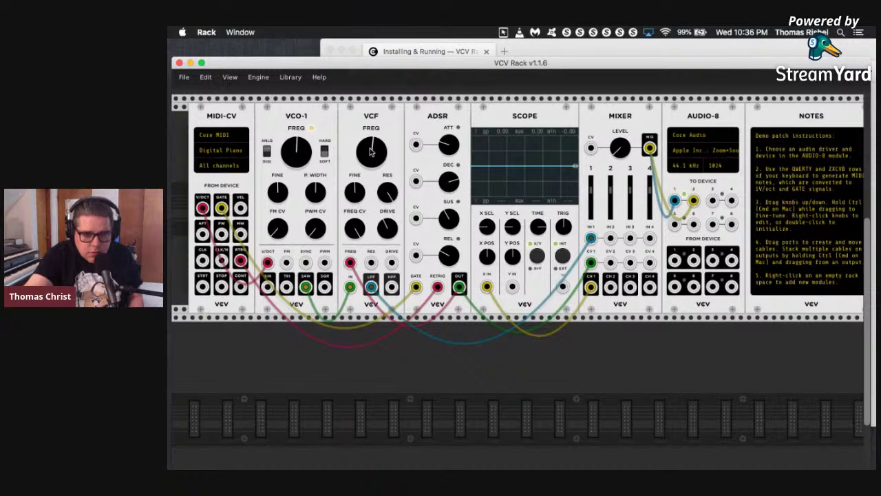
{"action": "left_click_drag", "start_coordinate": [367, 157], "coordinate": [368, 157]}
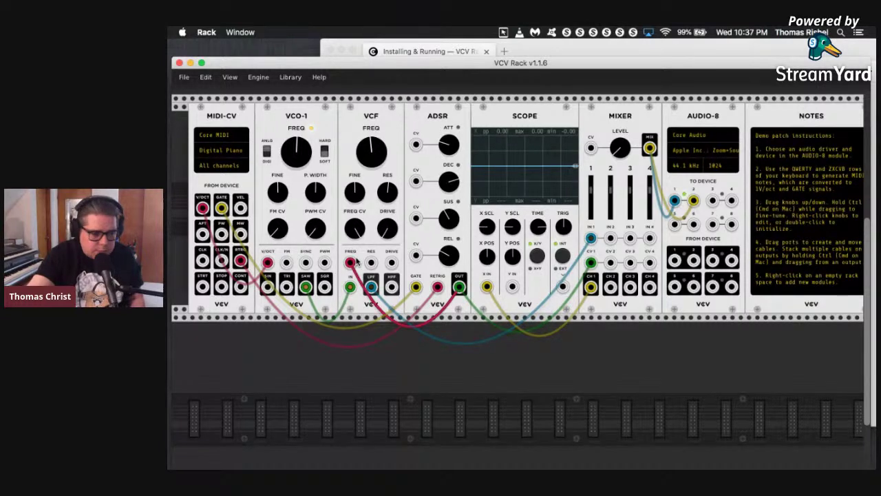
{"action": "mouse_move", "coordinate": [353, 233]}
{"action": "left_mouse_down"}
{"action": "mouse_move", "coordinate": [352, 221]}
{"action": "mouse_move", "coordinate": [353, 232]}
{"action": "left_mouse_up"}
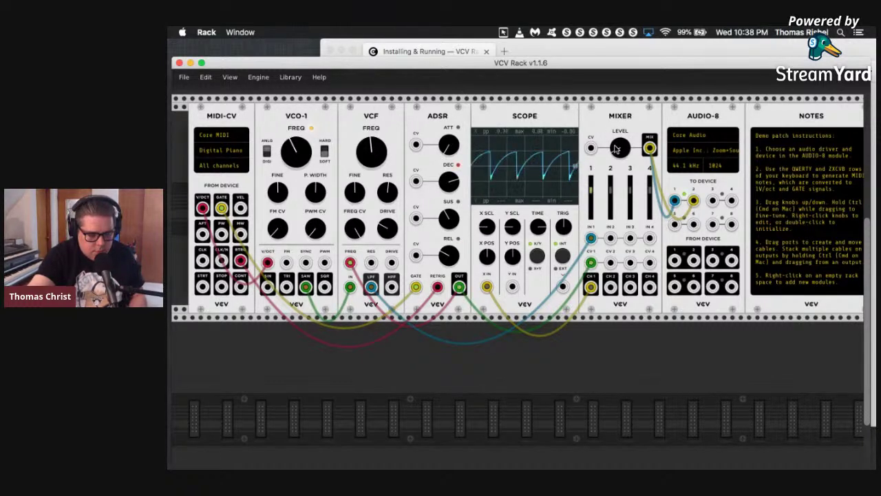
Adjust the attack on the ADSR module and set its decay to about the knob's midpoint.
{"action": "left_click_drag", "start_coordinate": [452, 148], "coordinate": [453, 142]}
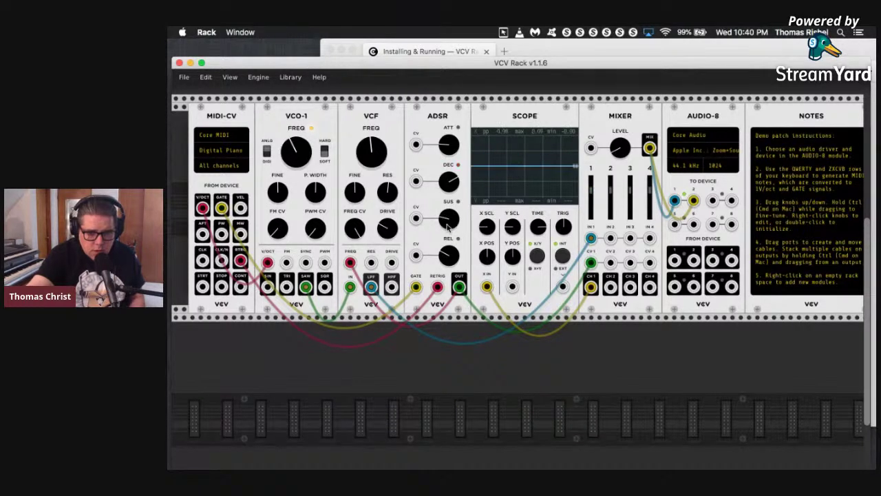
{"action": "left_click_drag", "start_coordinate": [450, 181], "coordinate": [444, 188]}
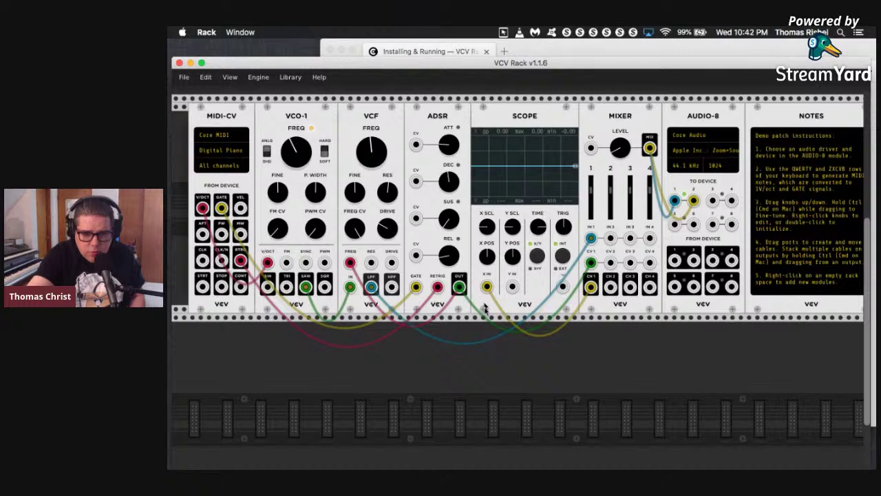
Trace the scope's X IN cable to the mixer's CH 1 output and up to its IN 1 input.
{"action": "left_click_drag", "start_coordinate": [488, 292], "coordinate": [592, 288]}
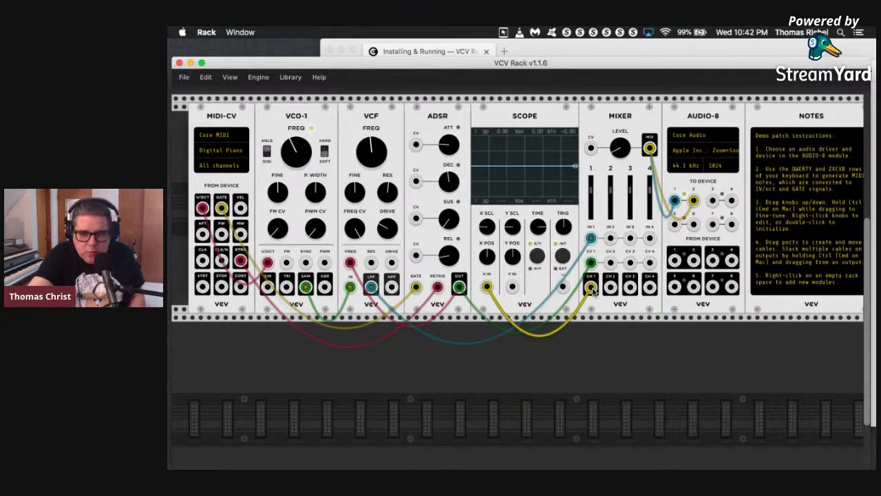
{"action": "left_click_drag", "start_coordinate": [592, 288], "coordinate": [590, 238]}
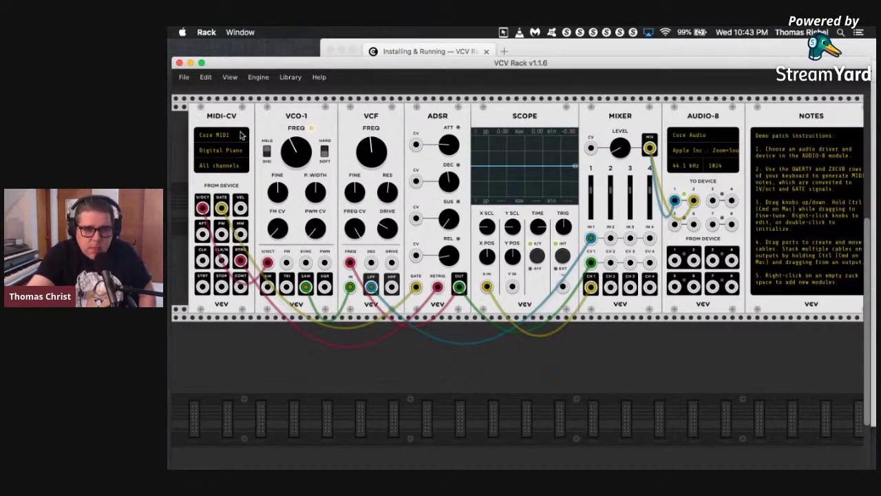
{"action": "left_click", "coordinate": [188, 78]}
{"action": "left_click", "coordinate": [293, 79]}
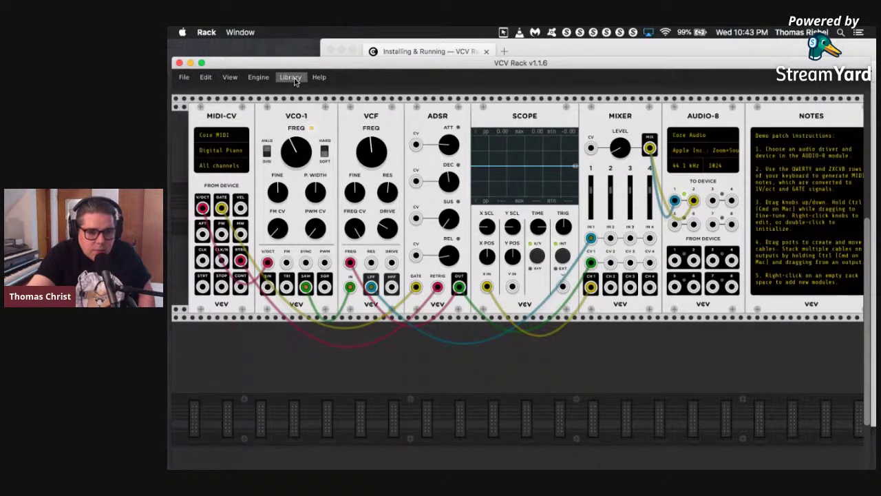
{"action": "left_click", "coordinate": [294, 78]}
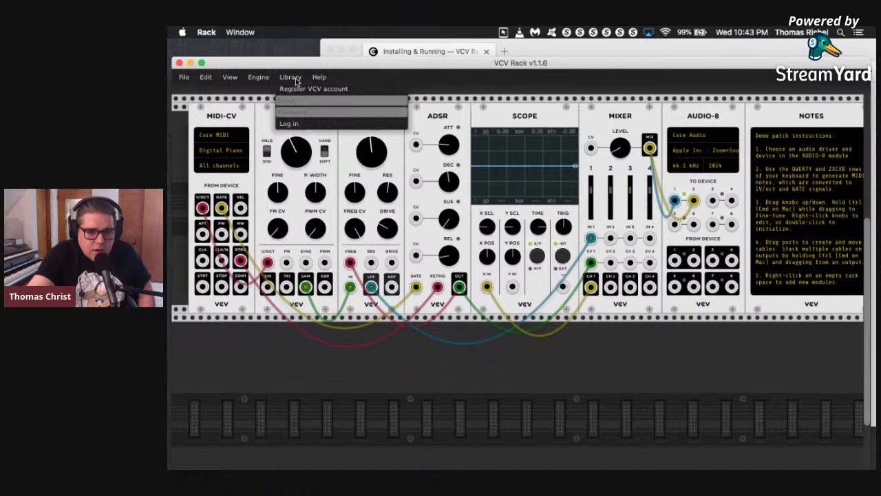
{"action": "left_click", "coordinate": [264, 80]}
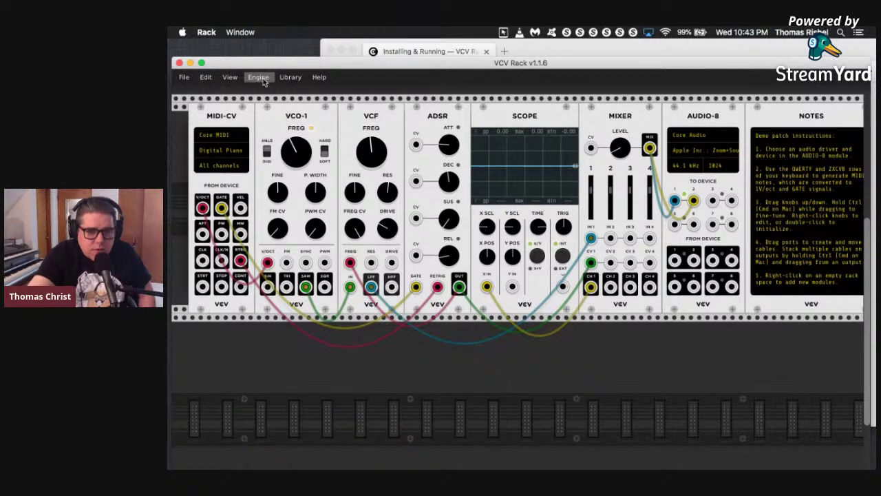
{"action": "left_click", "coordinate": [232, 80]}
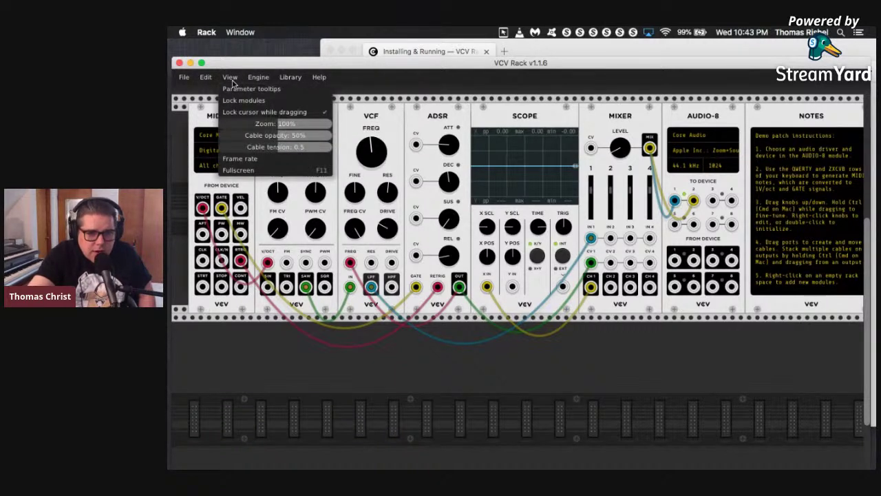
{"action": "left_click", "coordinate": [217, 82]}
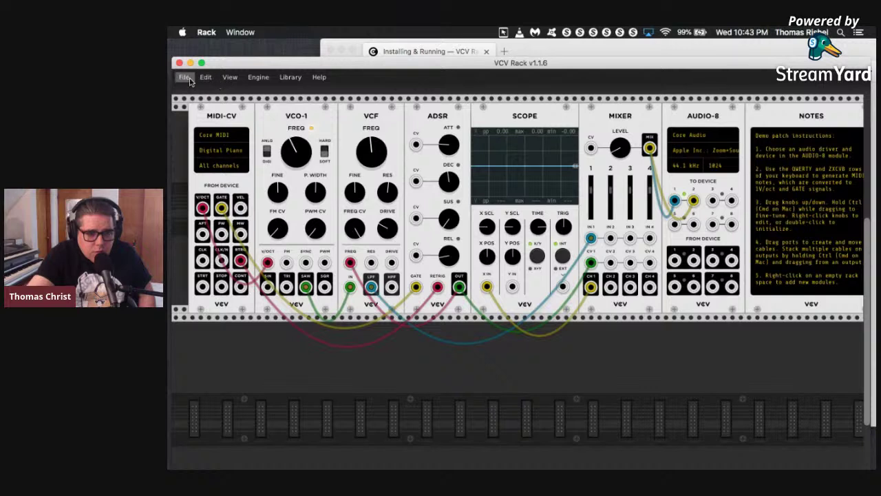
{"action": "left_click", "coordinate": [188, 80]}
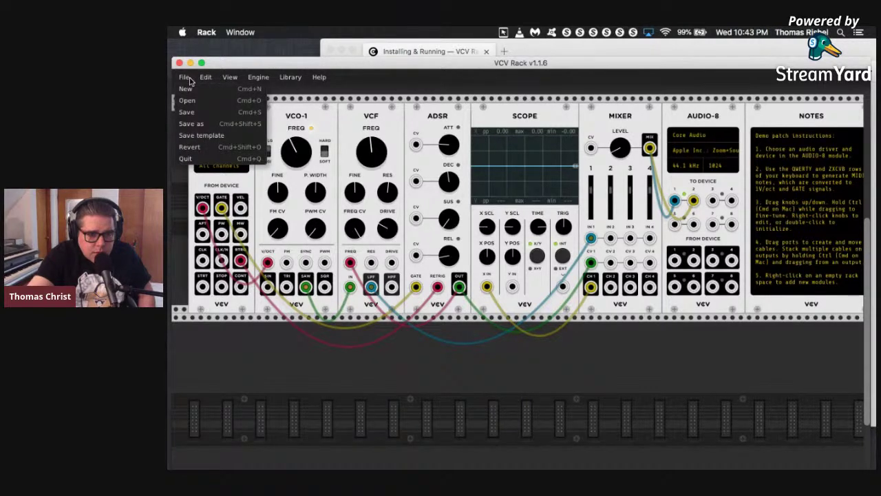
{"action": "left_click", "coordinate": [219, 140]}
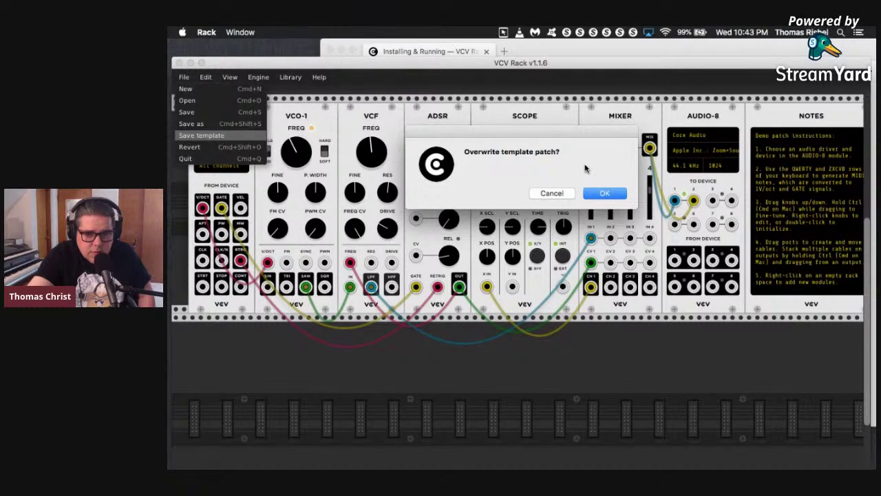
{"action": "left_click", "coordinate": [551, 194]}
Save the patch under the name "basic setup" in the patches folder.
{"action": "left_click", "coordinate": [185, 79]}
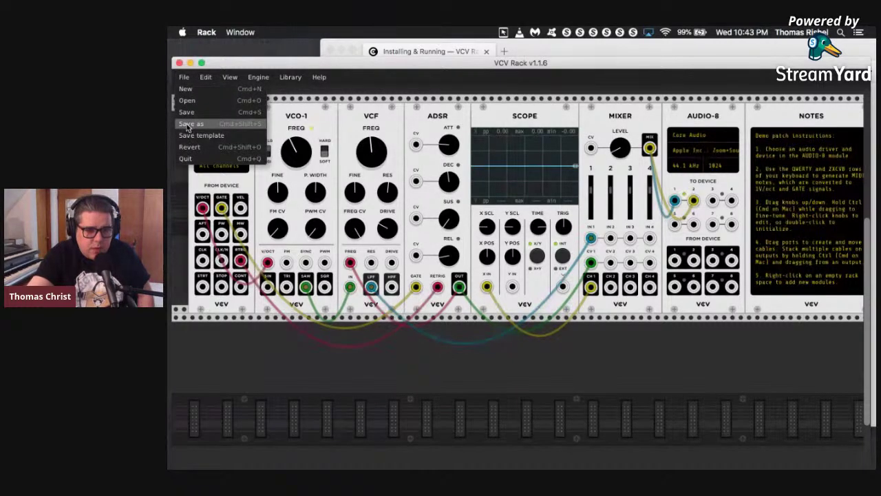
{"action": "left_click", "coordinate": [190, 124]}
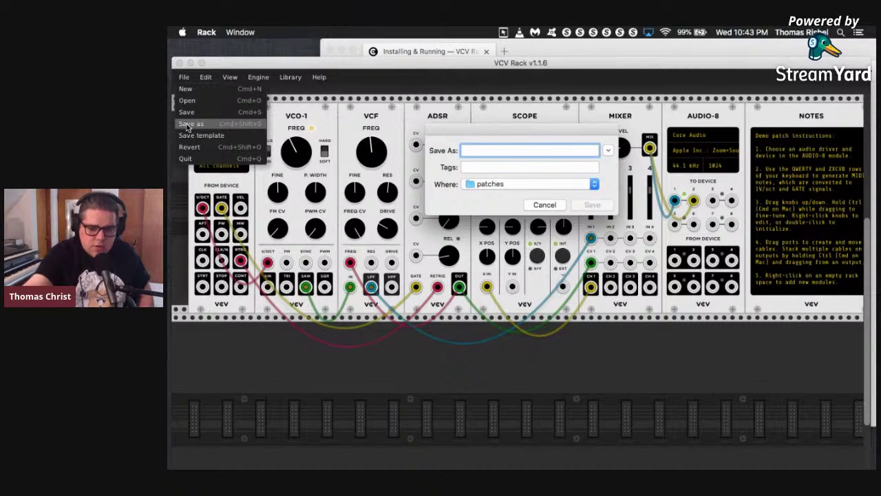
{"action": "type", "text": "bas"}
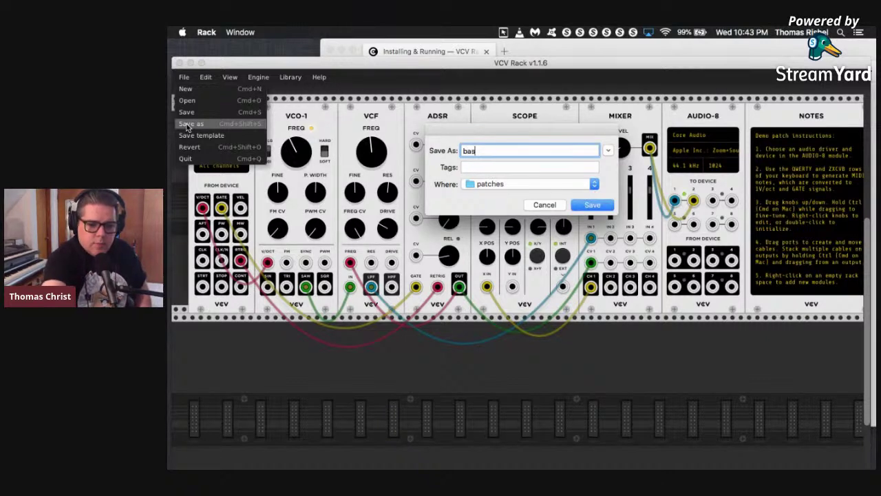
{"action": "type", "text": "ic setup"}
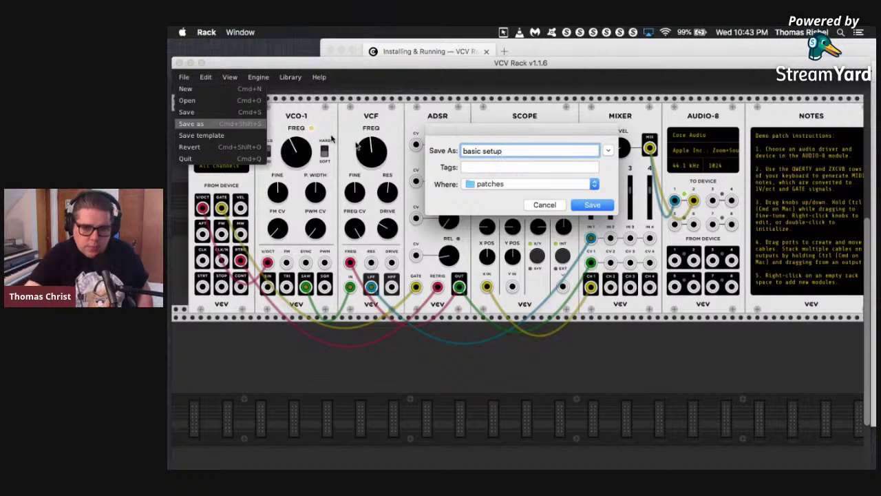
{"action": "left_click", "coordinate": [593, 205]}
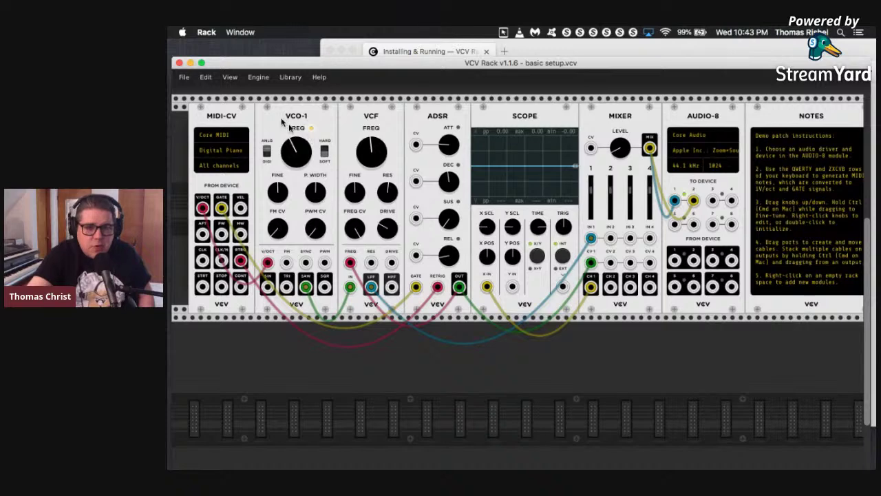
Start a new patch from the default template.
{"action": "left_click", "coordinate": [183, 77]}
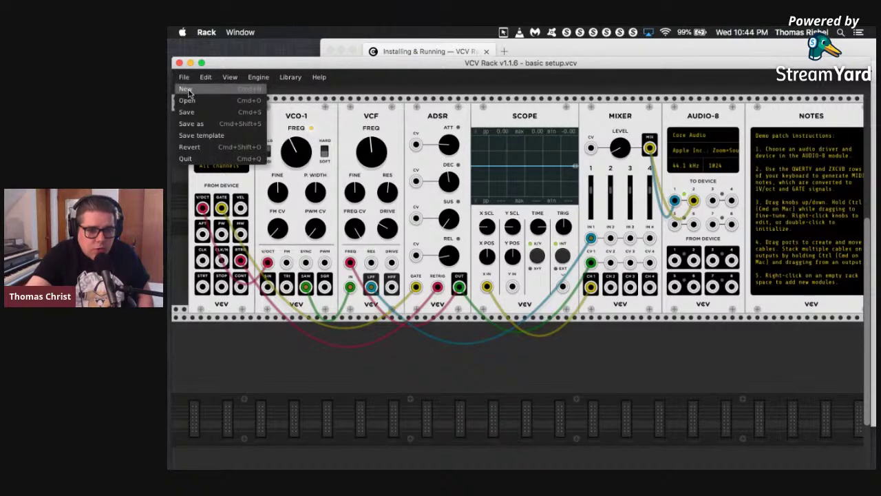
{"action": "left_click", "coordinate": [189, 91]}
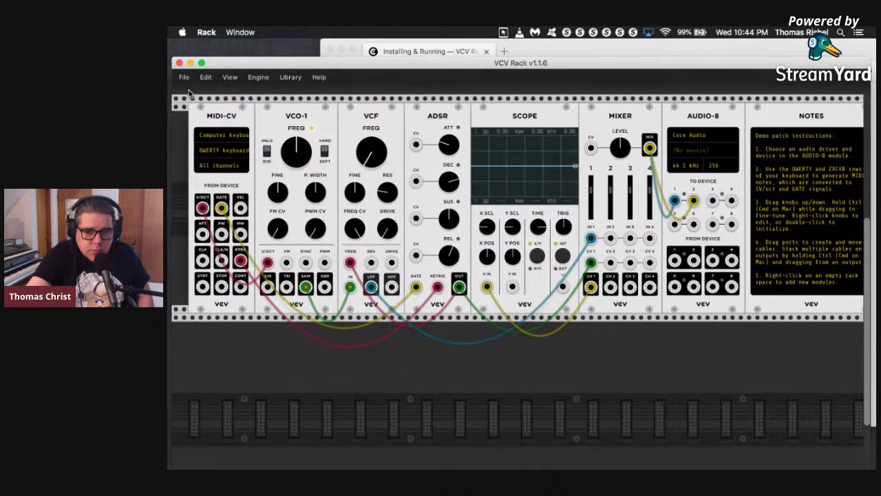
{"action": "left_click", "coordinate": [184, 78]}
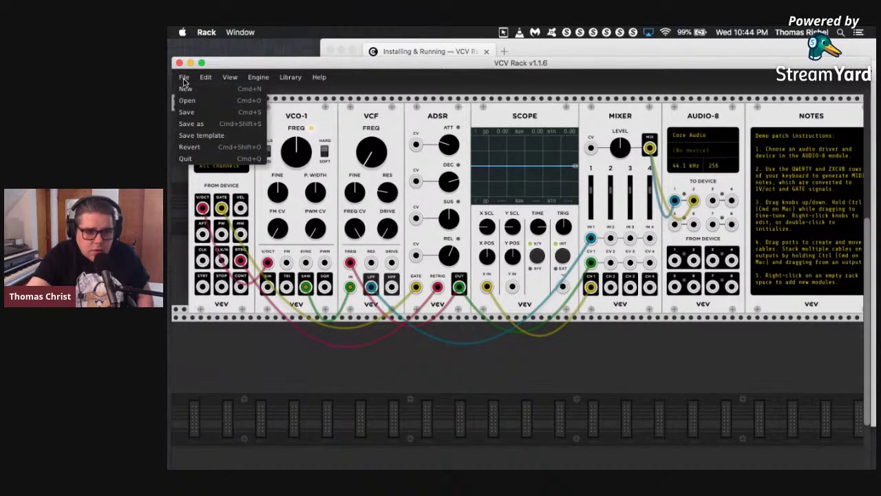
{"action": "left_click", "coordinate": [397, 83]}
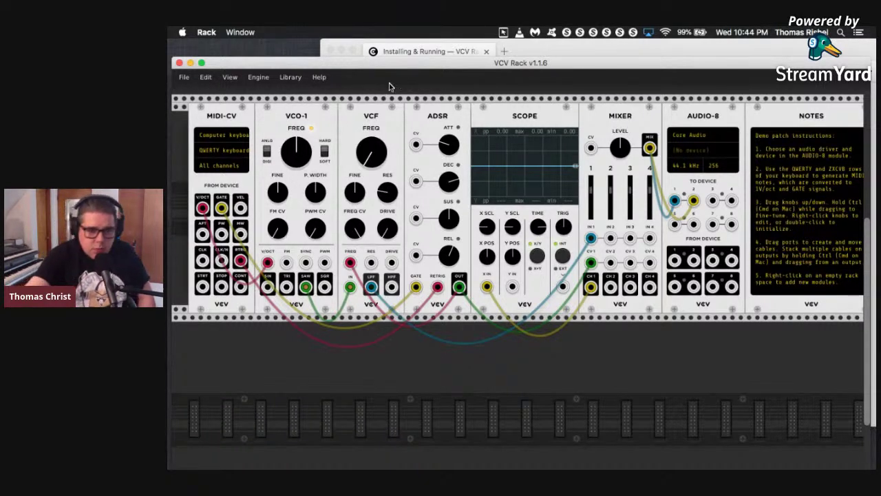
{"action": "left_click", "coordinate": [210, 79]}
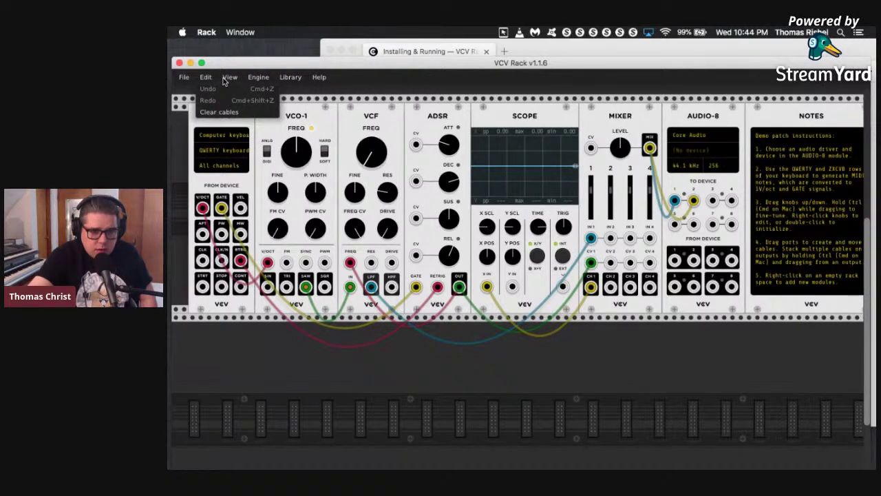
{"action": "left_click", "coordinate": [374, 79]}
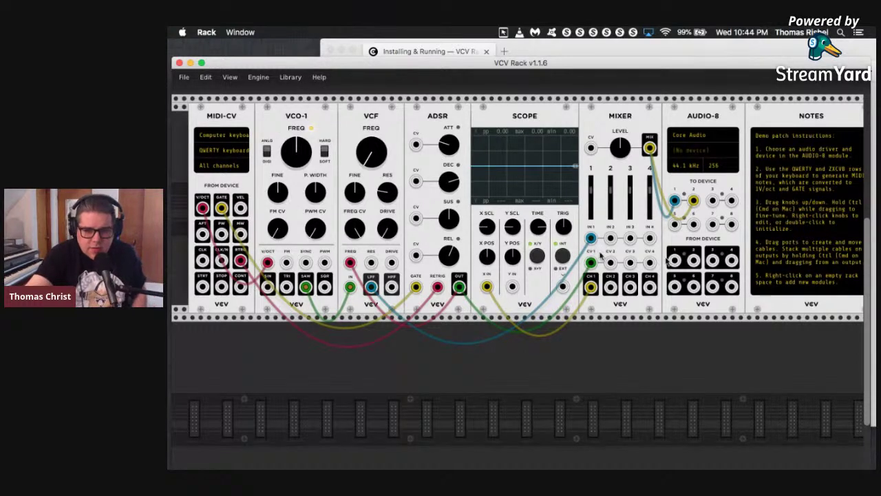
Set the MIDI-CV module's driver to Core MIDI and its device to Digital Piano.
{"action": "left_click", "coordinate": [217, 152]}
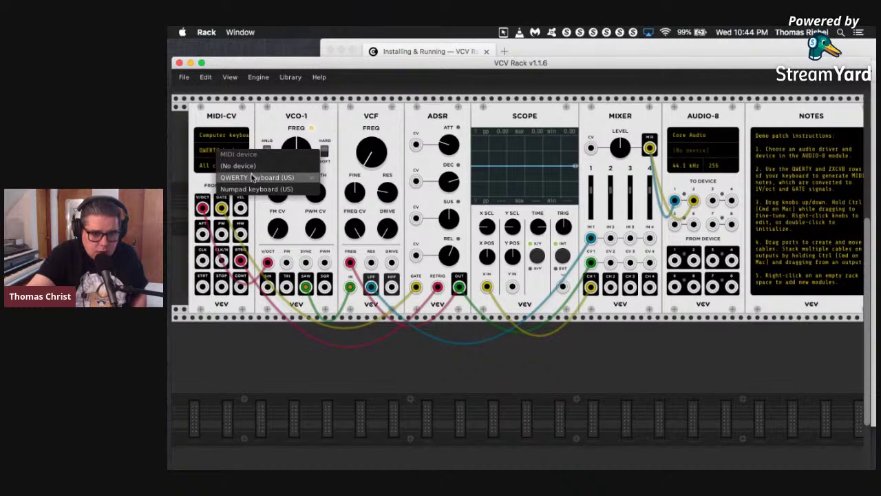
{"action": "left_click", "coordinate": [230, 141]}
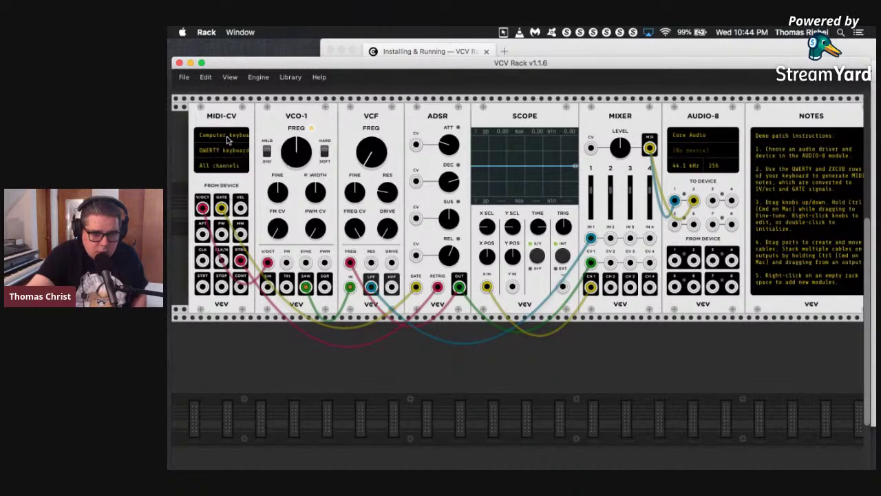
{"action": "left_click", "coordinate": [230, 138]}
{"action": "left_click", "coordinate": [246, 157]}
{"action": "left_click", "coordinate": [233, 151]}
{"action": "left_click", "coordinate": [268, 194]}
Set the AUDIO-8 device to Apple Inc.: Zoom+Soundflower (1-2 out) with a block size of 1024.
{"action": "left_click", "coordinate": [695, 150]}
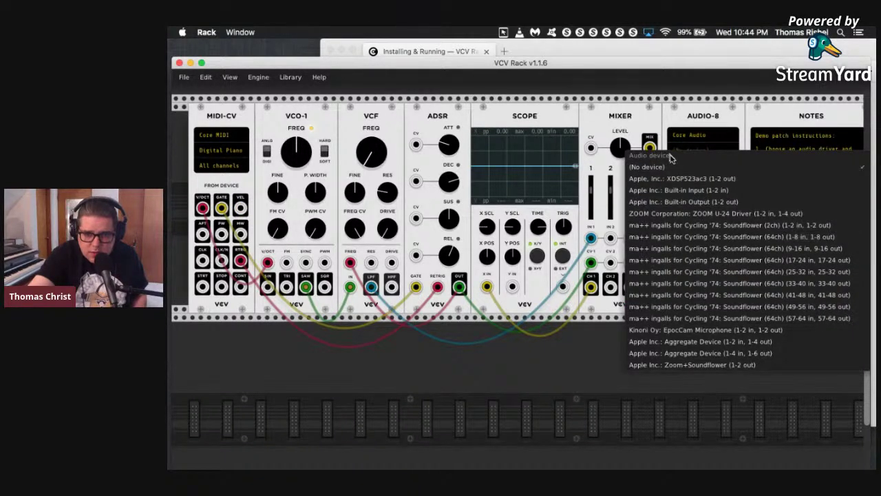
{"action": "left_click", "coordinate": [721, 366]}
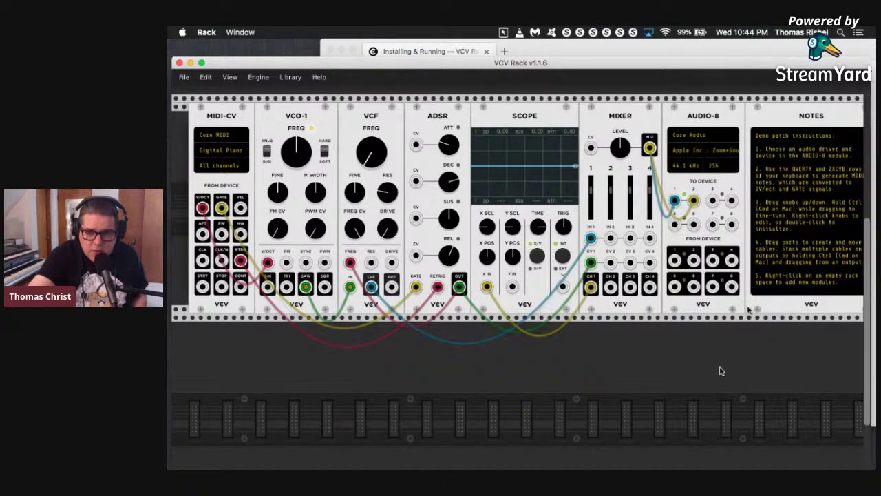
{"action": "left_click", "coordinate": [720, 170]}
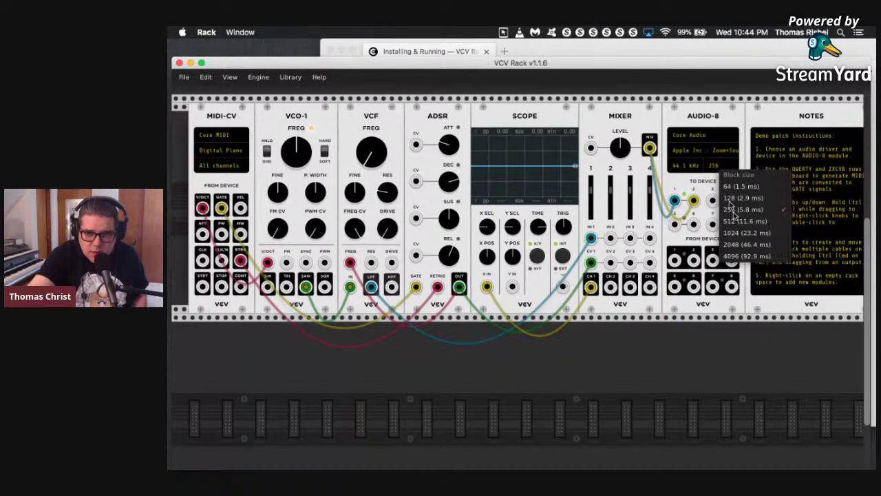
{"action": "left_click", "coordinate": [740, 241]}
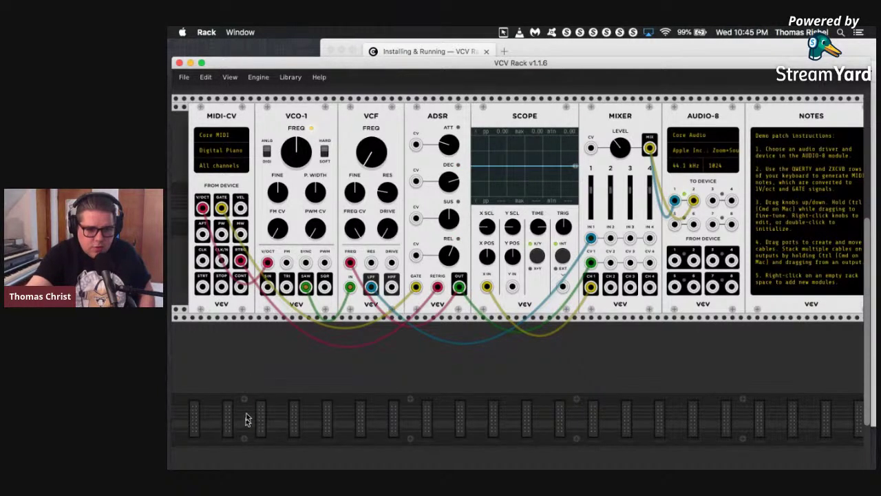
Add a VCV SEQ-3 sequencer from the module browser and place it in the second row, directly below MIDI-CV and VCO-1.
{"action": "right_click", "coordinate": [255, 369]}
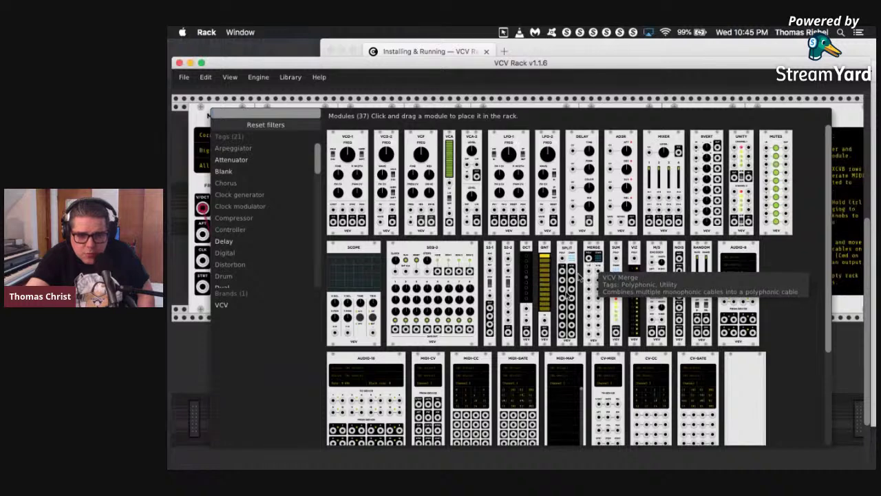
{"action": "scroll", "coordinate": [626, 321], "scroll_direction": "down", "scroll_amount": 1}
{"action": "scroll", "coordinate": [626, 320], "scroll_direction": "down", "scroll_amount": 3}
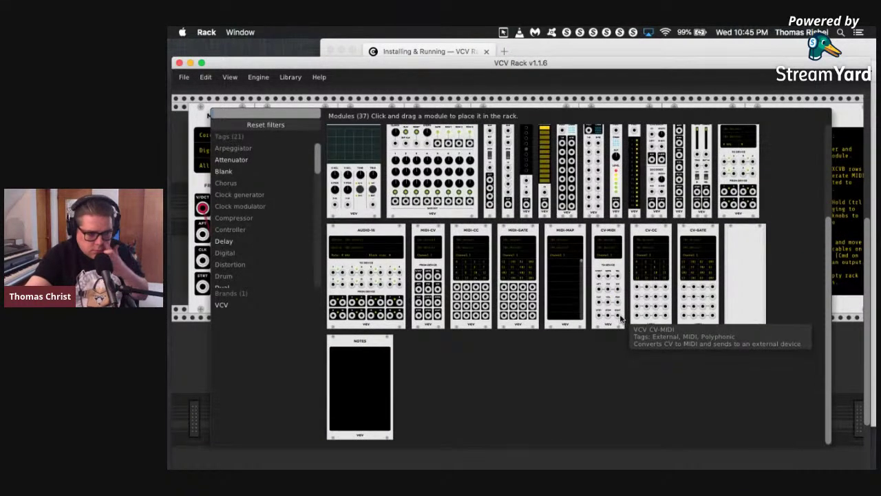
{"action": "scroll", "coordinate": [547, 325], "scroll_direction": "up", "scroll_amount": 3}
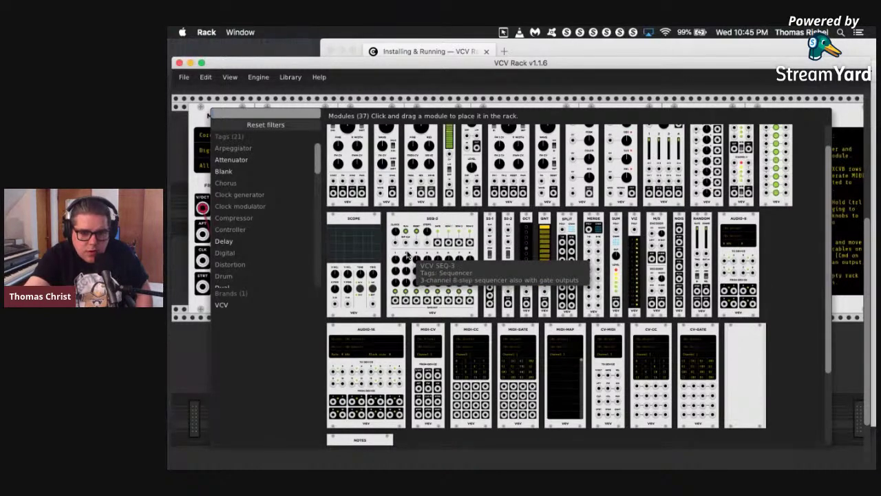
{"action": "scroll", "coordinate": [424, 271], "scroll_direction": "up", "scroll_amount": 1}
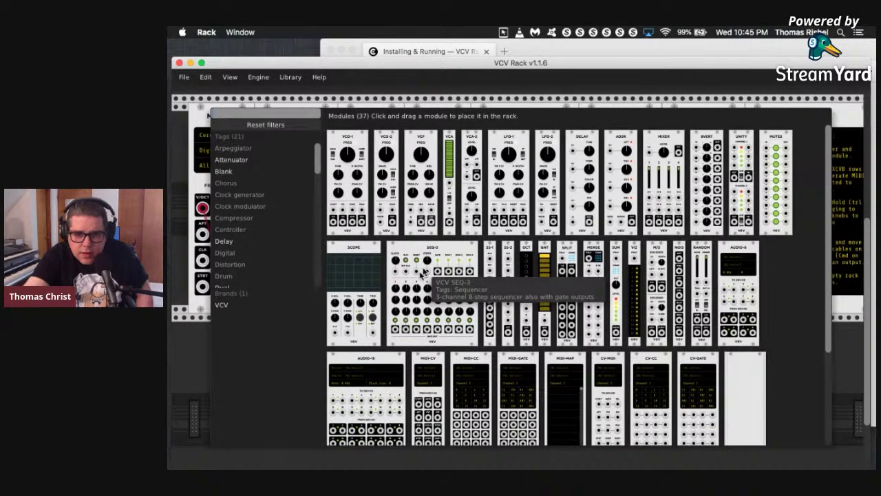
{"action": "left_click", "coordinate": [424, 282]}
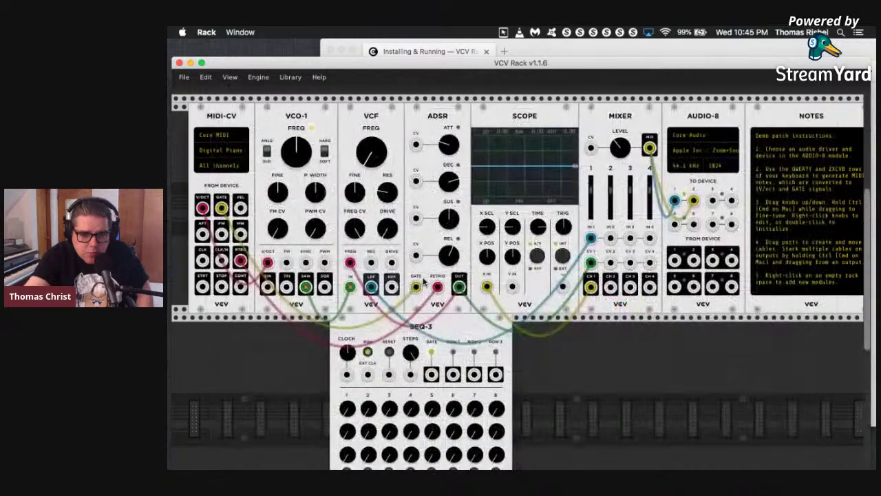
{"action": "left_click_drag", "start_coordinate": [451, 357], "coordinate": [310, 369]}
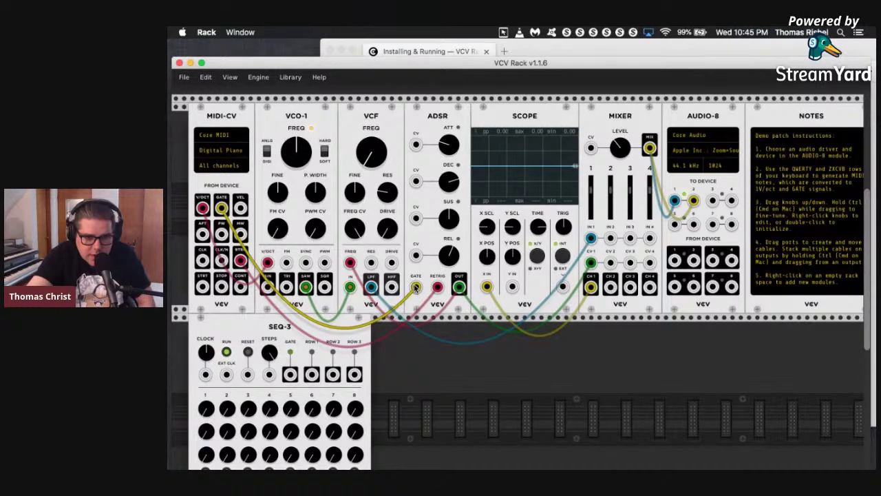
Move the source of the ADSR's GATE cable from MIDI-CV's GATE output to SEQ-3's GATE output.
{"action": "mouse_move", "coordinate": [416, 288]}
{"action": "left_mouse_down"}
{"action": "mouse_move", "coordinate": [290, 375]}
{"action": "mouse_move", "coordinate": [413, 294]}
{"action": "left_mouse_up"}
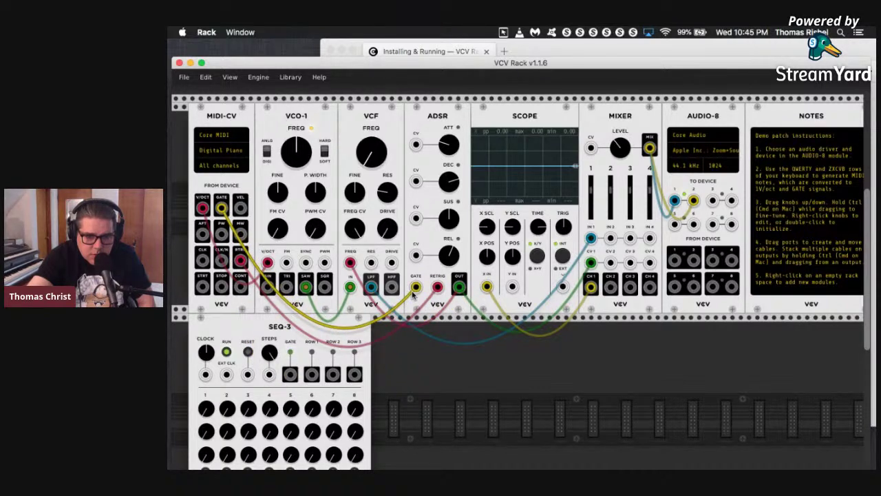
{"action": "left_click_drag", "start_coordinate": [221, 208], "coordinate": [290, 375]}
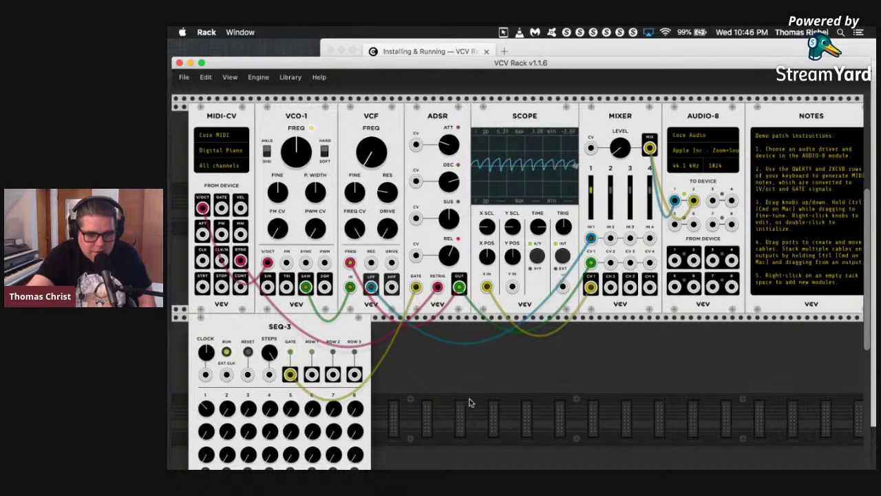
Raise the AUDIO-8 block size to 2048.
{"action": "scroll", "coordinate": [376, 401], "scroll_direction": "down", "scroll_amount": 1}
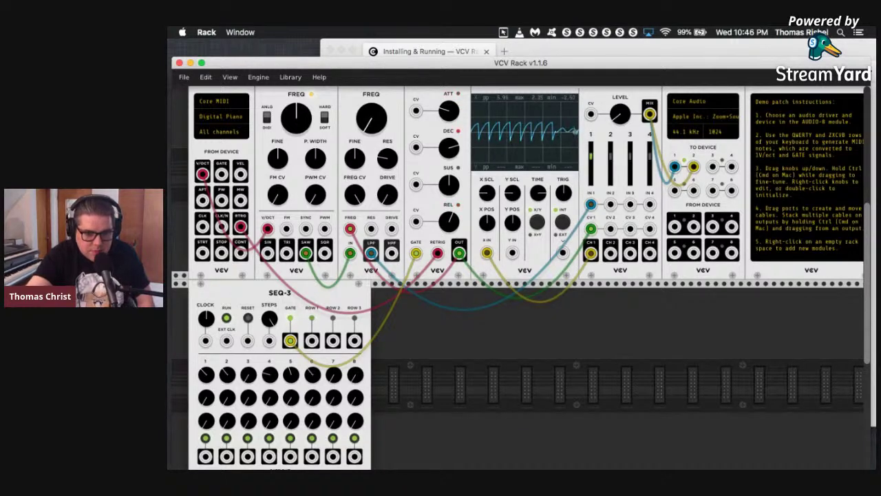
{"action": "mouse_move", "coordinate": [334, 454]}
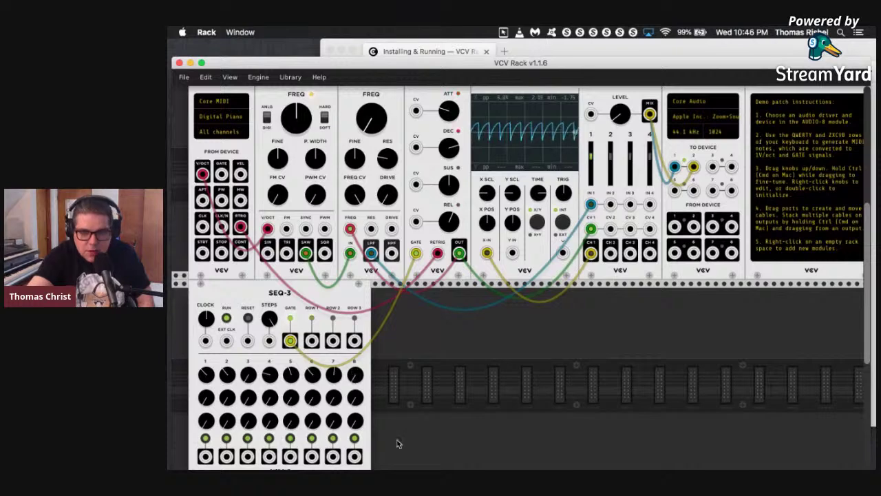
{"action": "left_click", "coordinate": [729, 131]}
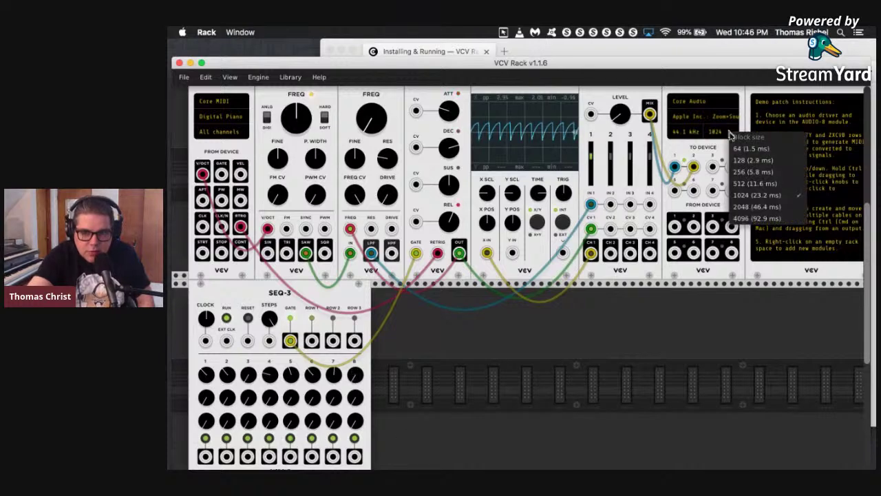
{"action": "left_click", "coordinate": [770, 198]}
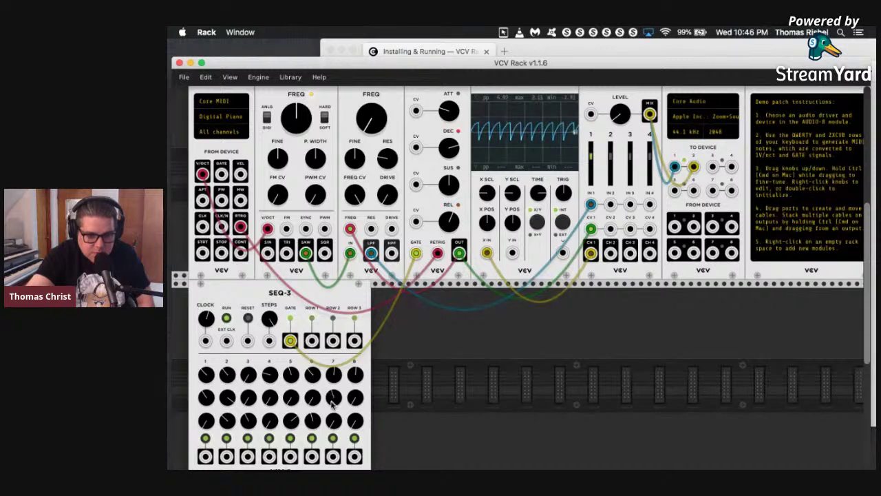
Move the ADSR's GATE cable from SEQ-3's GATE output to its ROW 1 output.
{"action": "left_click_drag", "start_coordinate": [290, 340], "coordinate": [311, 344]}
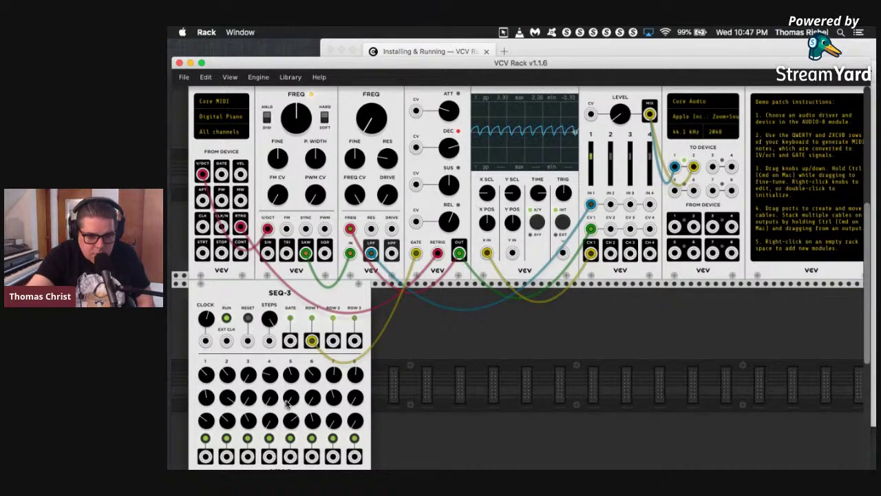
Examine the running SEQ-3's step knobs and gate outputs together with the synth modules it drives.
{"action": "scroll", "coordinate": [354, 441], "scroll_direction": "down", "scroll_amount": 1}
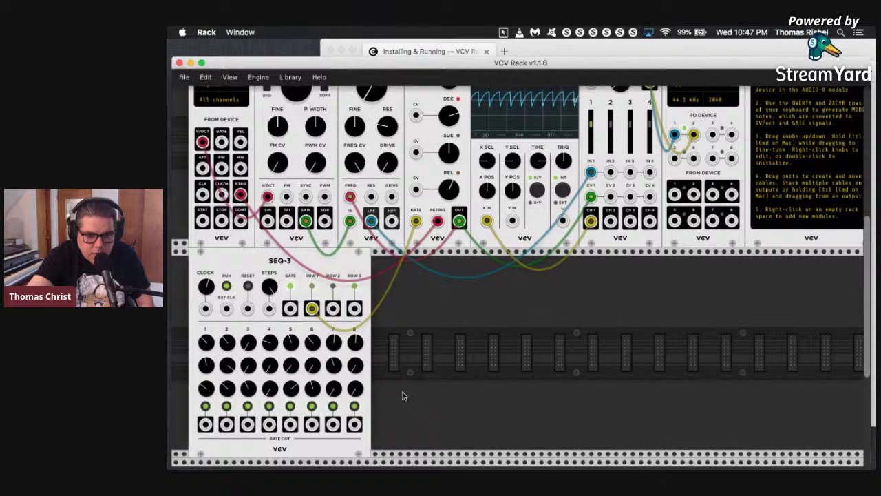
{"action": "scroll", "coordinate": [404, 394], "scroll_direction": "up", "scroll_amount": 3}
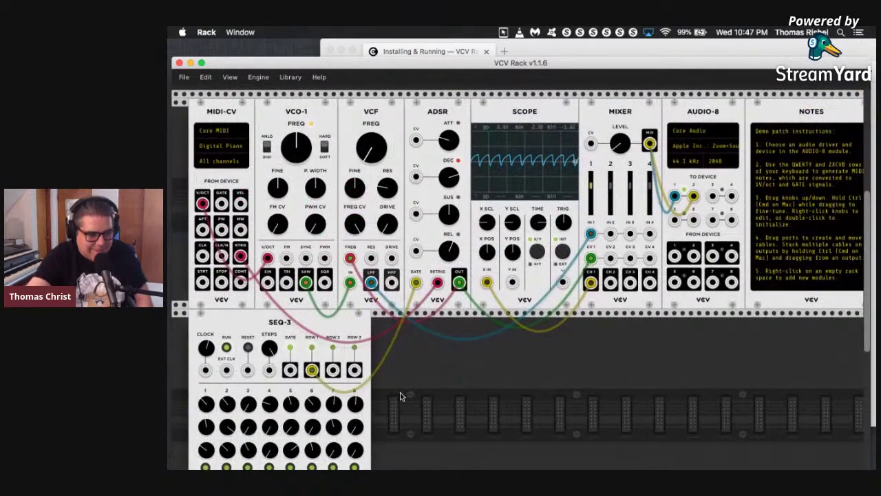
{"action": "scroll", "coordinate": [400, 398], "scroll_direction": "down", "scroll_amount": 1}
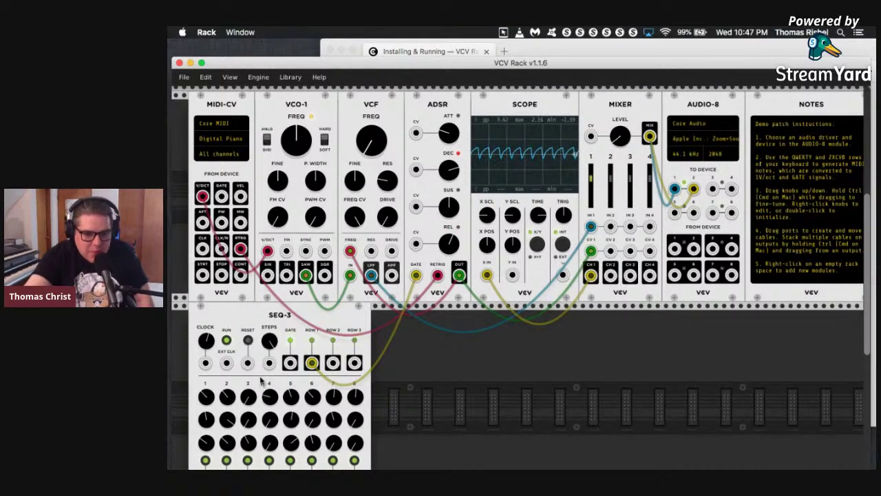
{"action": "scroll", "coordinate": [262, 368], "scroll_direction": "down", "scroll_amount": 5}
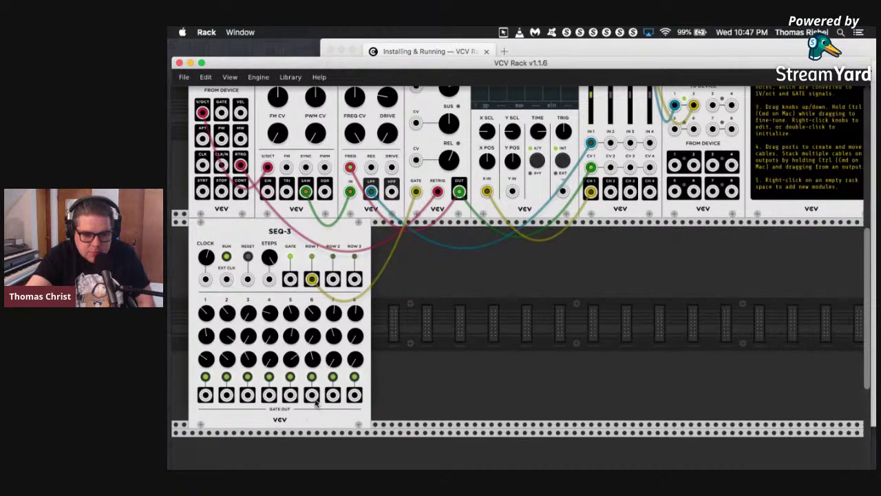
{"action": "scroll", "coordinate": [317, 406], "scroll_direction": "up", "scroll_amount": 2}
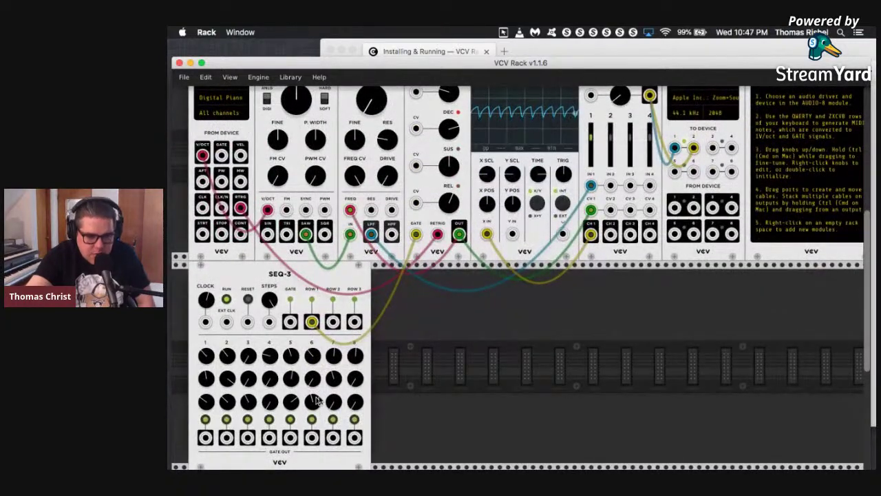
{"action": "scroll", "coordinate": [316, 398], "scroll_direction": "up", "scroll_amount": 2}
{"action": "scroll", "coordinate": [316, 396], "scroll_direction": "down", "scroll_amount": 4}
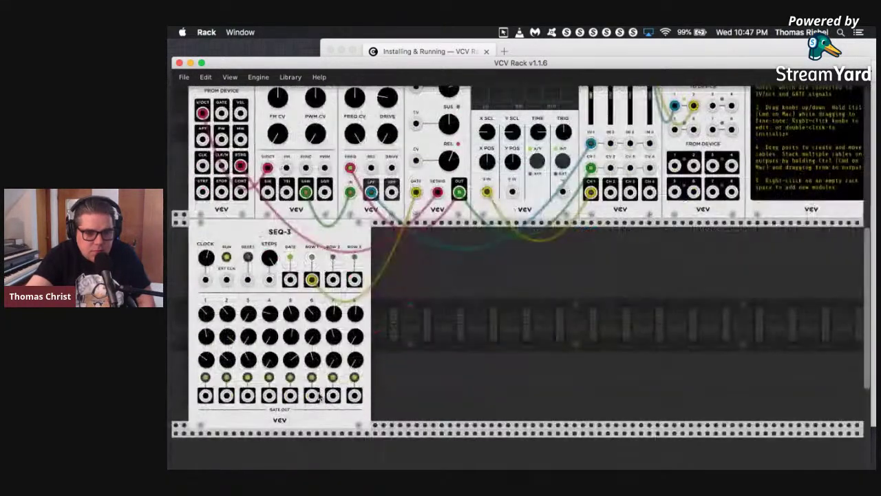
{"action": "scroll", "coordinate": [317, 390], "scroll_direction": "up", "scroll_amount": 2}
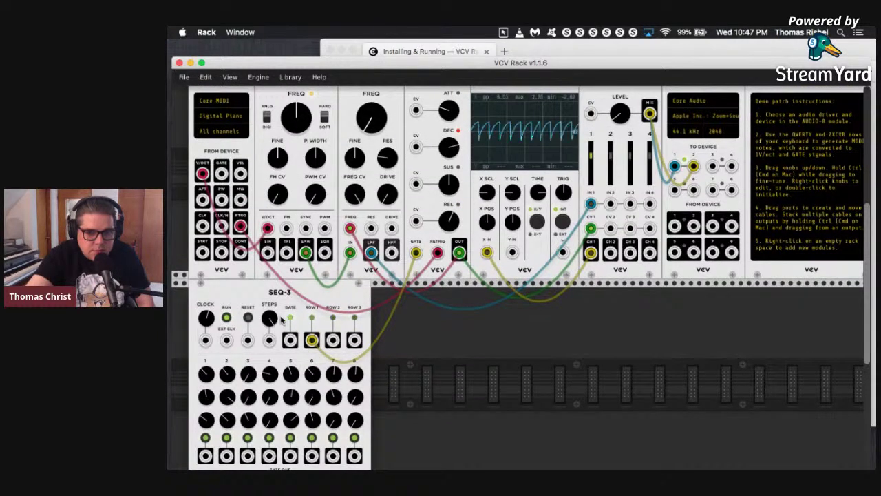
{"action": "scroll", "coordinate": [288, 331], "scroll_direction": "up", "scroll_amount": 1}
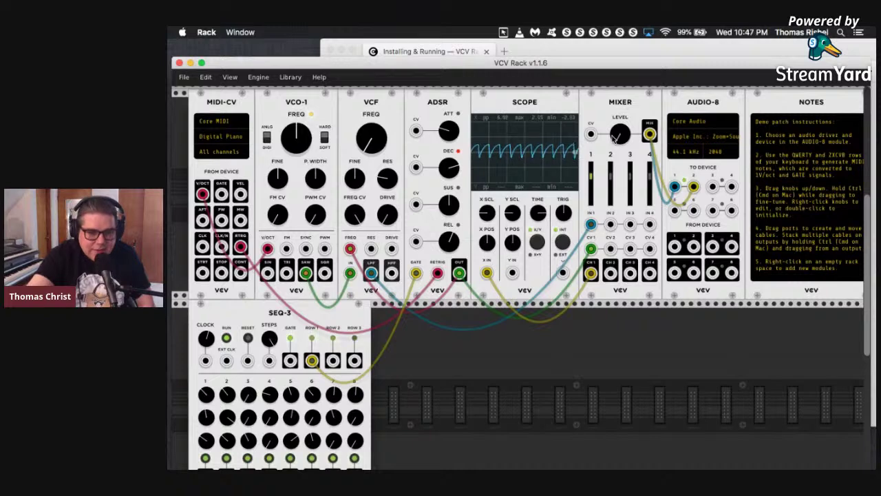
{"action": "scroll", "coordinate": [314, 309], "scroll_direction": "down", "scroll_amount": 5}
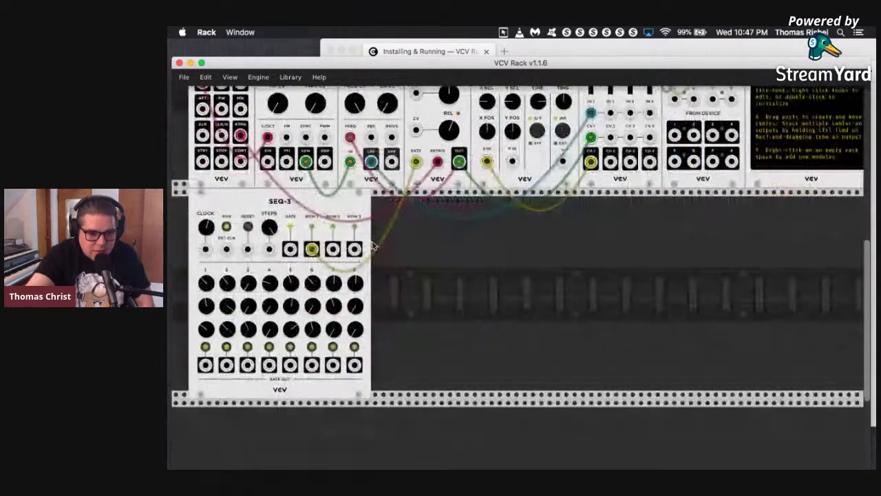
{"action": "scroll", "coordinate": [354, 312], "scroll_direction": "up", "scroll_amount": 2}
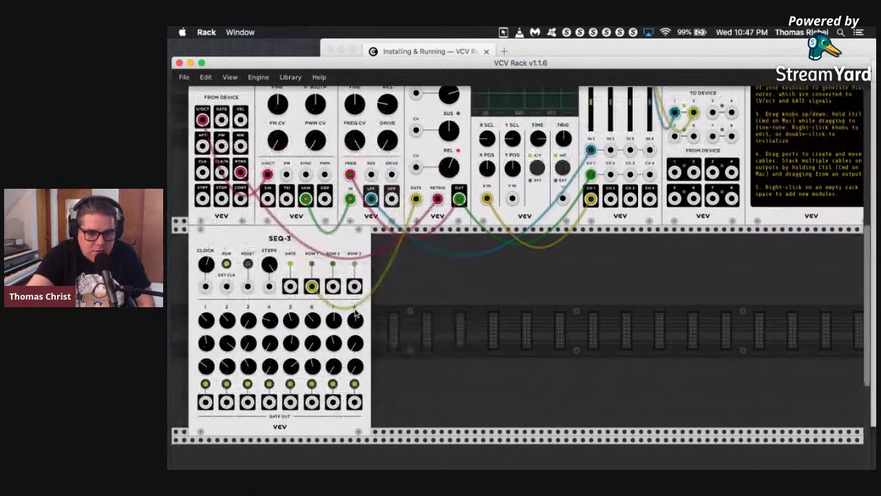
Move the source of VCO-1's V/OCT cable from MIDI-CV's V/OCT output to SEQ-3's GATE output.
{"action": "scroll", "coordinate": [354, 311], "scroll_direction": "up", "scroll_amount": 2}
{"action": "scroll", "coordinate": [355, 312], "scroll_direction": "up", "scroll_amount": 1}
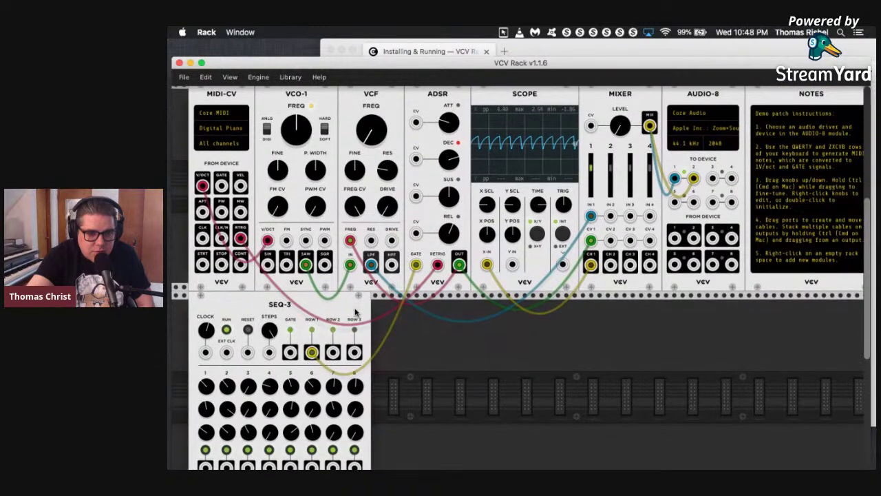
{"action": "scroll", "coordinate": [355, 312], "scroll_direction": "up", "scroll_amount": 2}
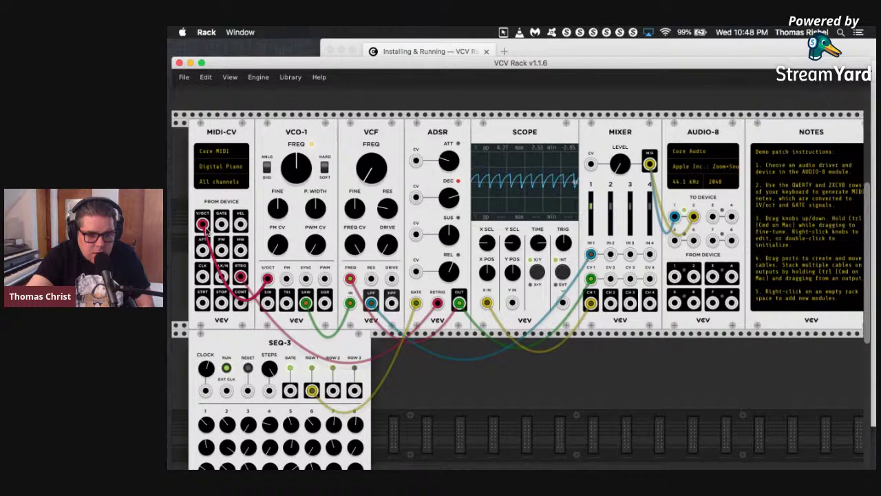
{"action": "scroll", "coordinate": [206, 232], "scroll_direction": "down", "scroll_amount": 3}
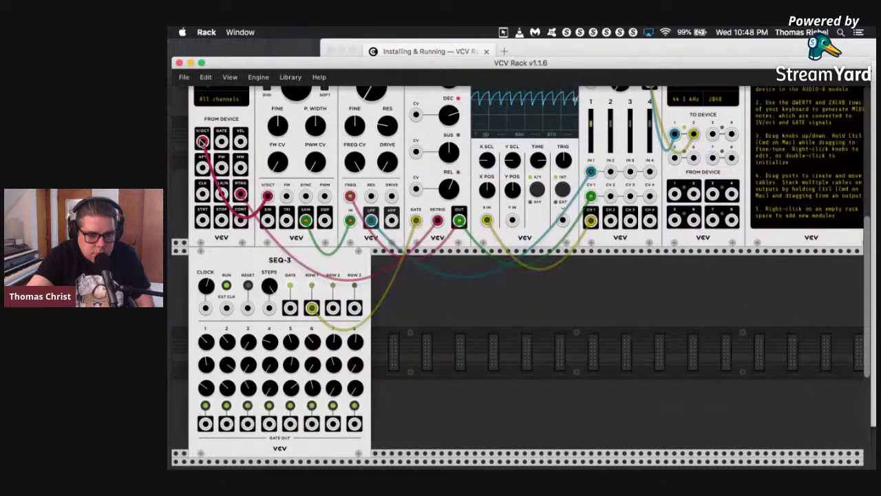
{"action": "left_click_drag", "start_coordinate": [202, 141], "coordinate": [290, 308]}
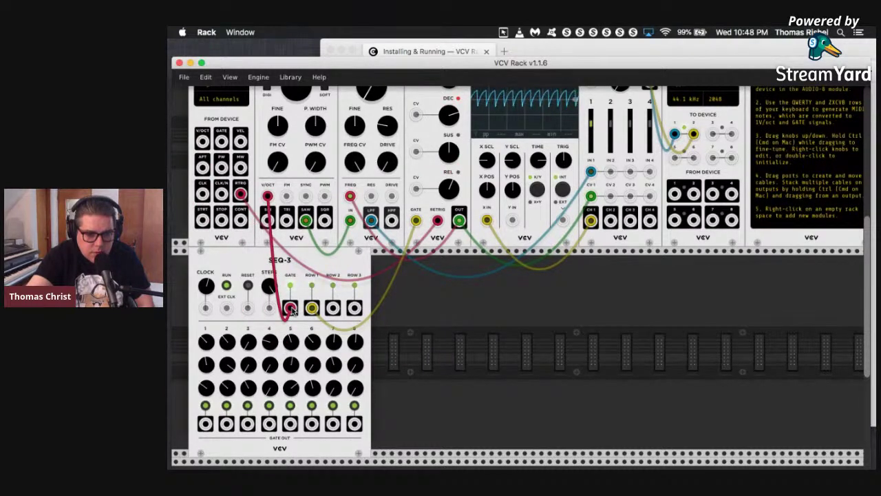
Lower VCO-1's FREQ knob to slightly below the middle of its range.
{"action": "scroll", "coordinate": [503, 102], "scroll_direction": "up", "scroll_amount": 1}
{"action": "scroll", "coordinate": [557, 114], "scroll_direction": "up", "scroll_amount": 5}
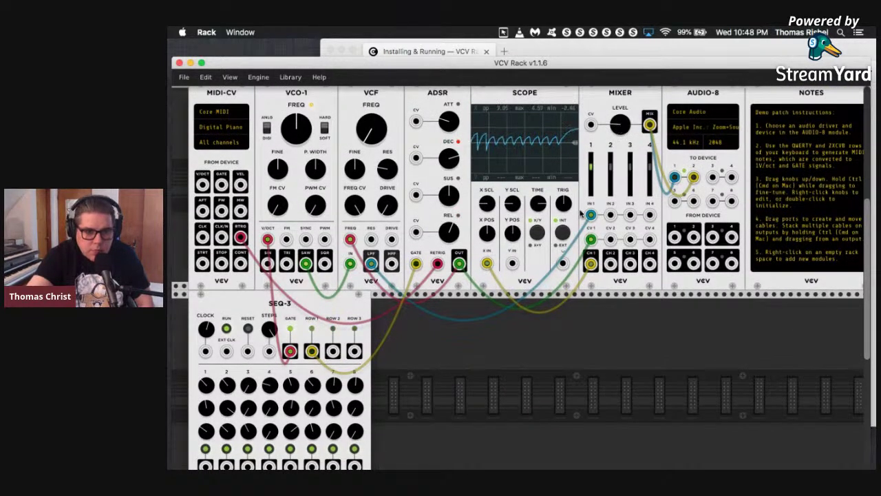
{"action": "left_click_drag", "start_coordinate": [289, 134], "coordinate": [288, 131]}
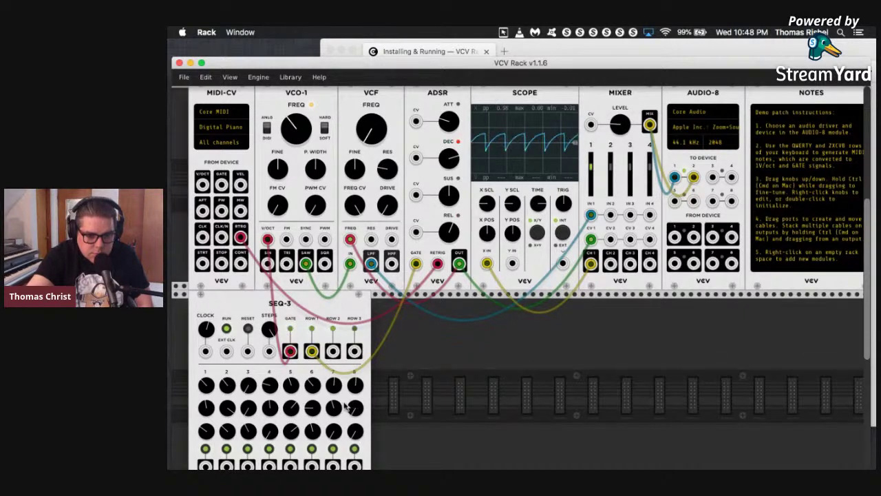
Move VCO-1's V/OCT cable from SEQ-3's GATE output via ROW 1 to ROW 2, and turn VCO-1's FREQ down to its minimum.
{"action": "left_click_drag", "start_coordinate": [290, 351], "coordinate": [312, 352]}
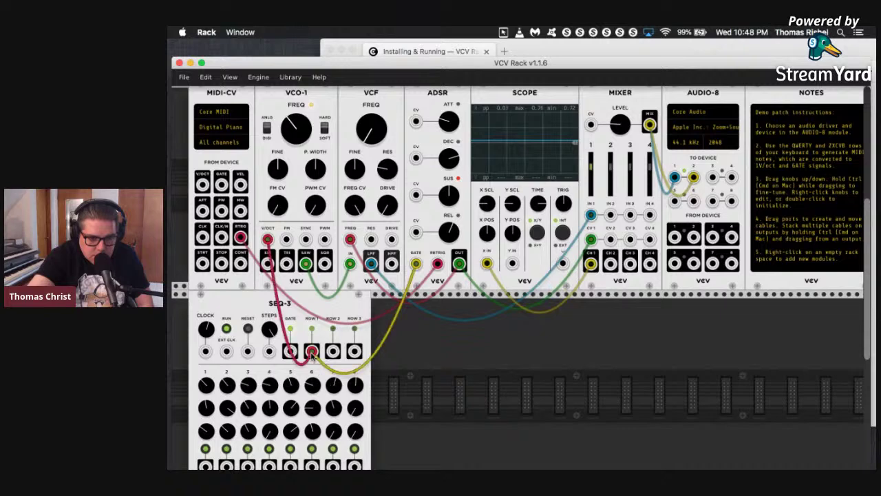
{"action": "left_click_drag", "start_coordinate": [311, 352], "coordinate": [333, 351]}
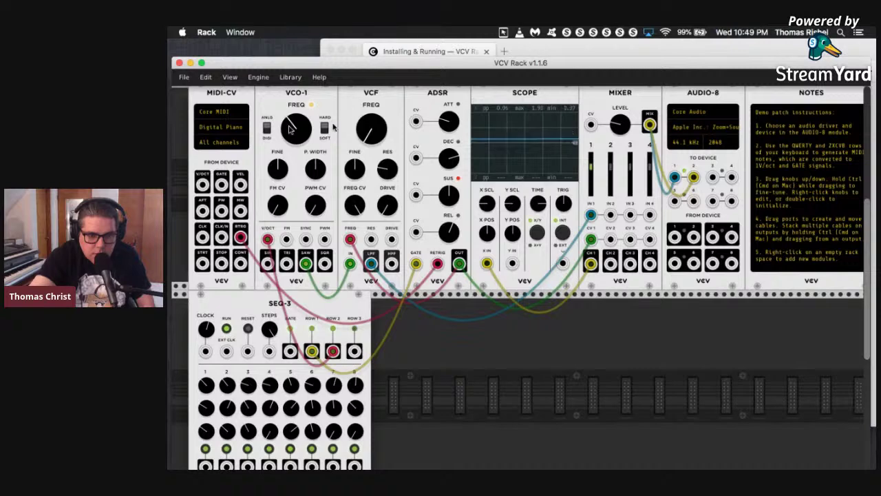
{"action": "left_click_drag", "start_coordinate": [289, 129], "coordinate": [282, 135]}
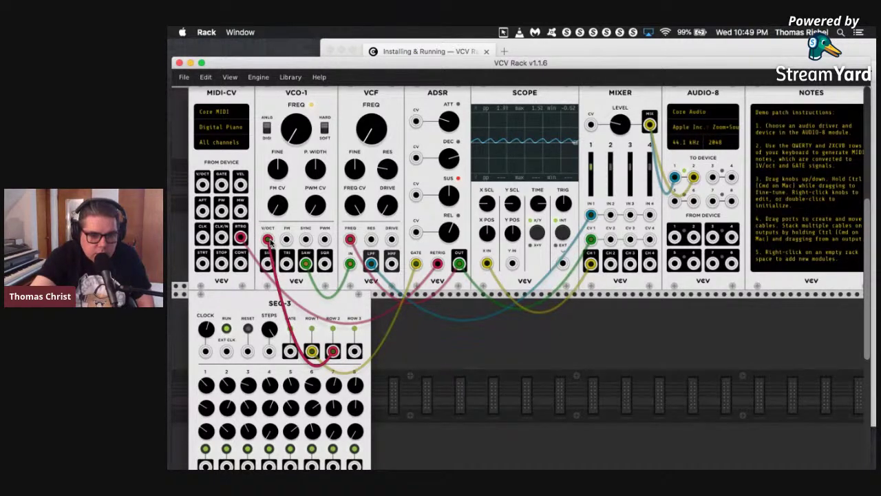
Unplug VCO-1's V/OCT cable and repatch that input to SEQ-3's ROW 2 output with a new cable.
{"action": "left_click_drag", "start_coordinate": [267, 241], "coordinate": [307, 261]}
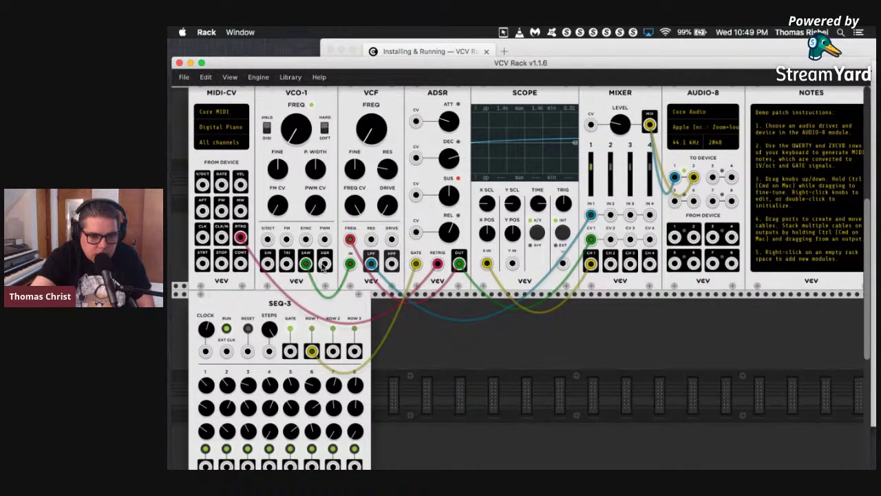
{"action": "left_click", "coordinate": [311, 339]}
{"action": "left_click_drag", "start_coordinate": [310, 265], "coordinate": [318, 328]}
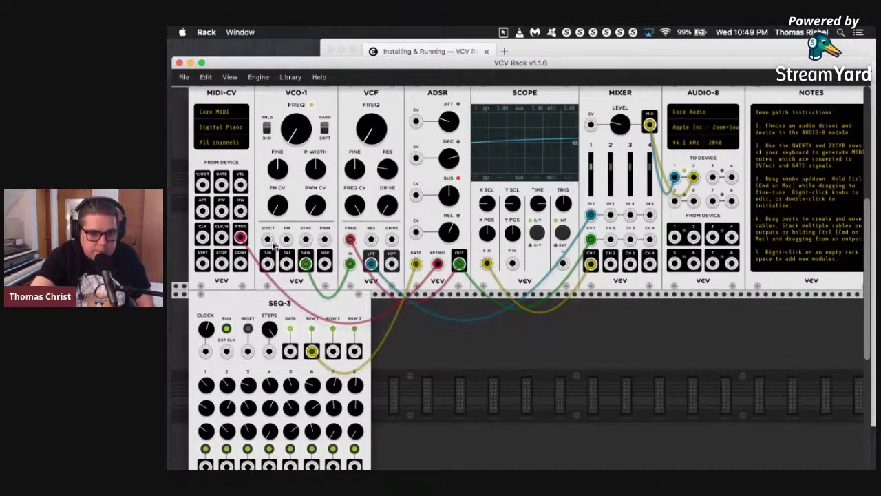
{"action": "left_click_drag", "start_coordinate": [304, 239], "coordinate": [311, 353]}
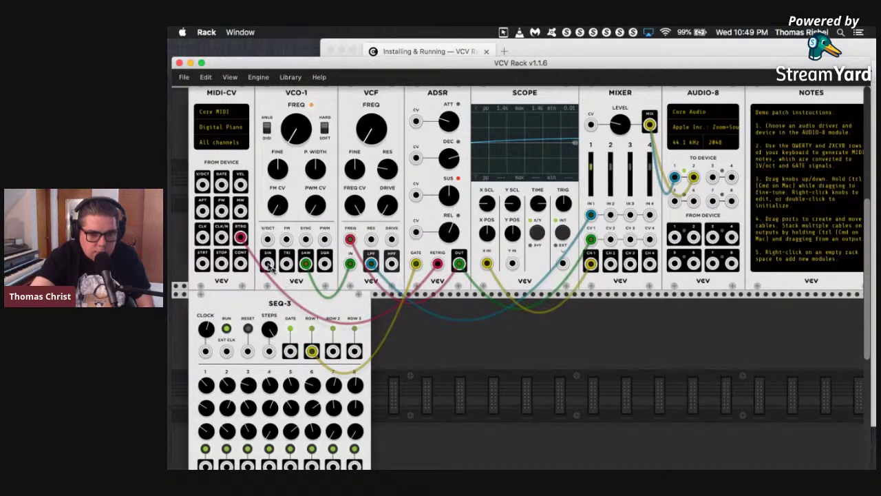
{"action": "left_click_drag", "start_coordinate": [267, 263], "coordinate": [290, 365]}
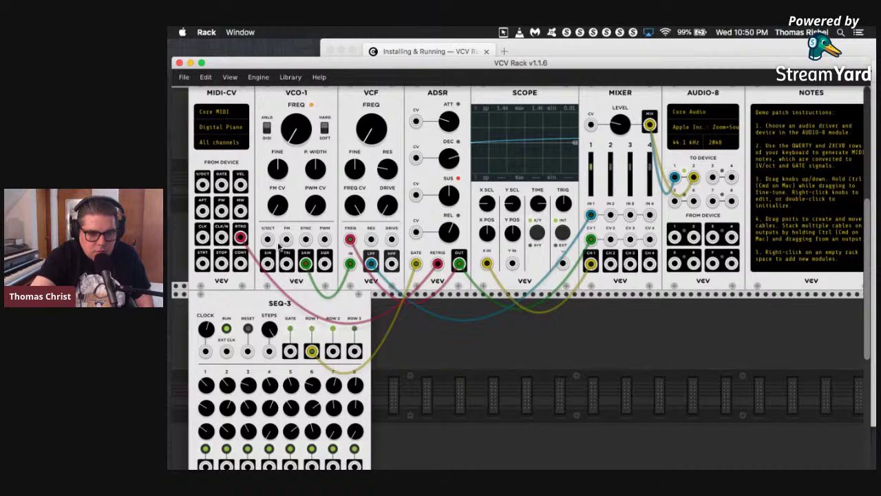
{"action": "left_click_drag", "start_coordinate": [267, 239], "coordinate": [332, 351]}
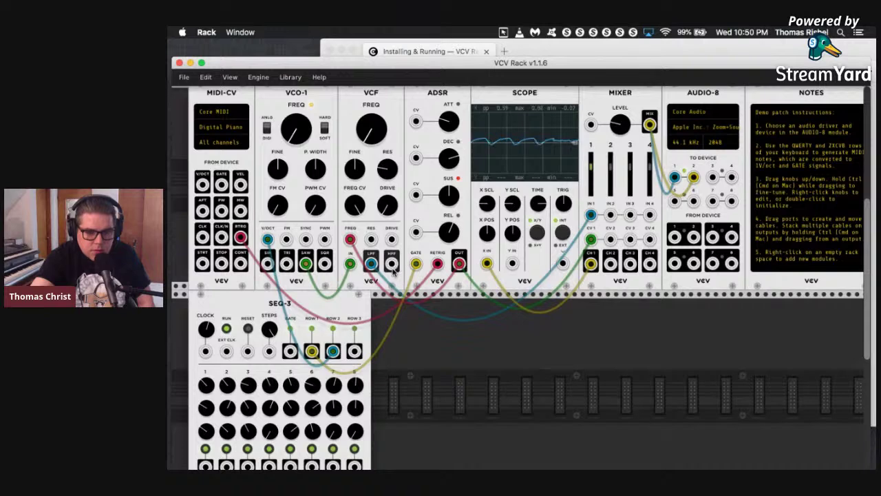
Patch SEQ-3's ROW 3 output to the VCF's RES input.
{"action": "scroll", "coordinate": [392, 269], "scroll_direction": "up", "scroll_amount": 2}
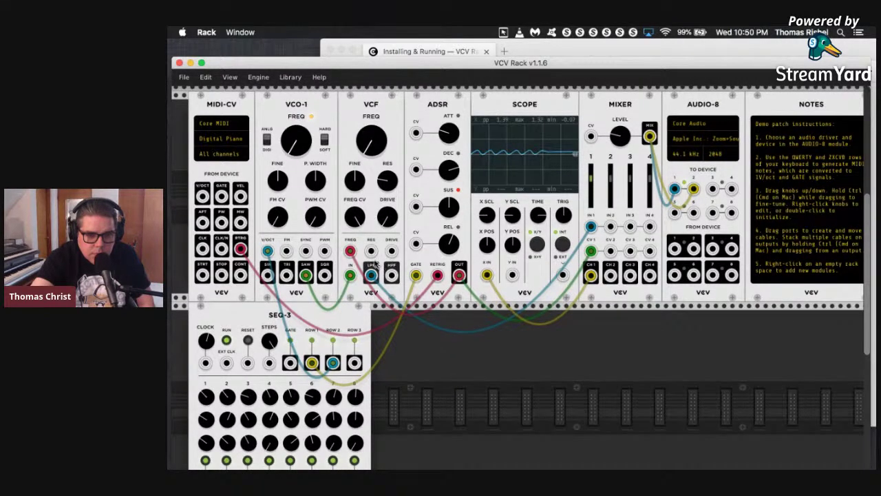
{"action": "scroll", "coordinate": [374, 378], "scroll_direction": "down", "scroll_amount": 5}
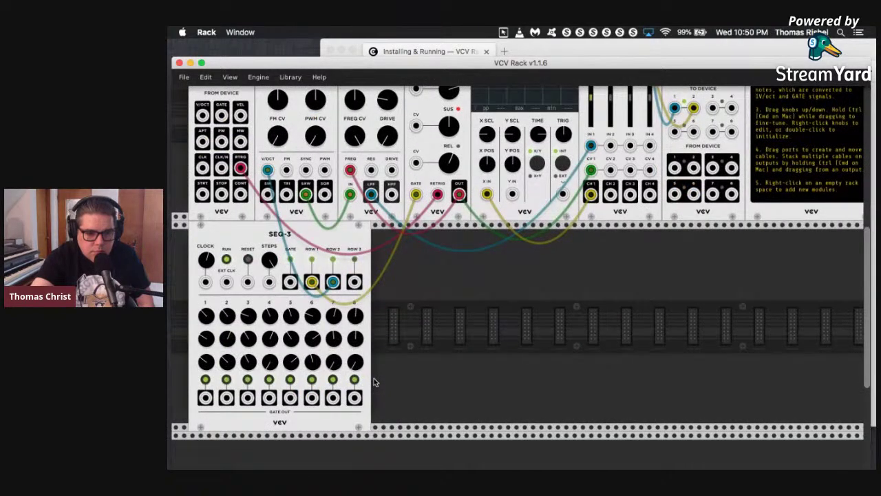
{"action": "scroll", "coordinate": [375, 381], "scroll_direction": "up", "scroll_amount": 10}
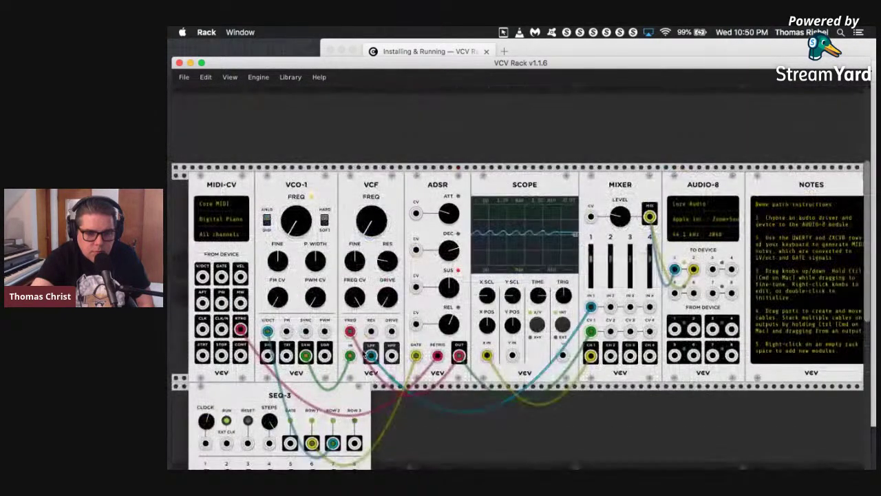
{"action": "mouse_move", "coordinate": [351, 331]}
{"action": "left_mouse_down"}
{"action": "mouse_move", "coordinate": [369, 354]}
{"action": "mouse_move", "coordinate": [391, 356]}
{"action": "mouse_move", "coordinate": [351, 356]}
{"action": "mouse_move", "coordinate": [353, 335]}
{"action": "left_mouse_up"}
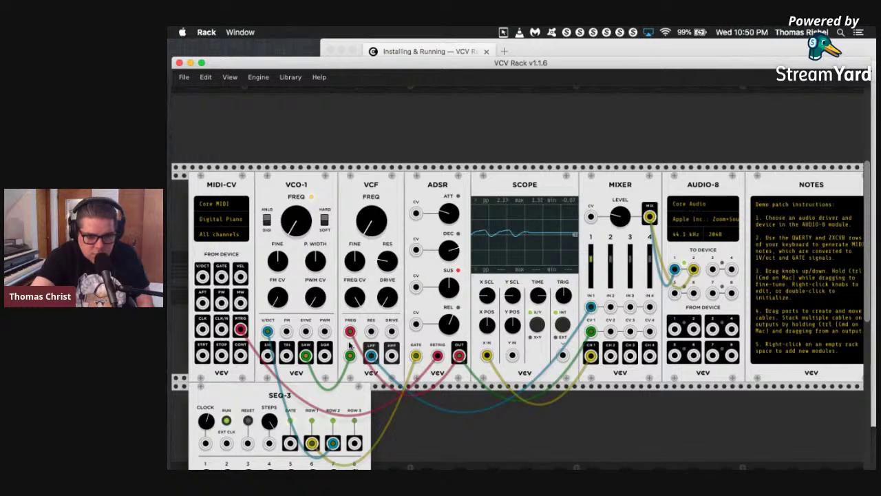
{"action": "scroll", "coordinate": [351, 344], "scroll_direction": "down", "scroll_amount": 3}
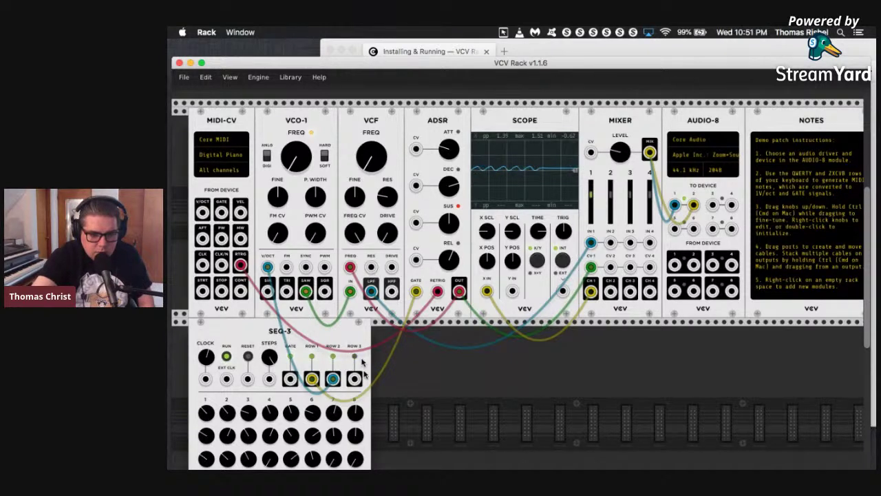
{"action": "left_click_drag", "start_coordinate": [354, 379], "coordinate": [371, 306]}
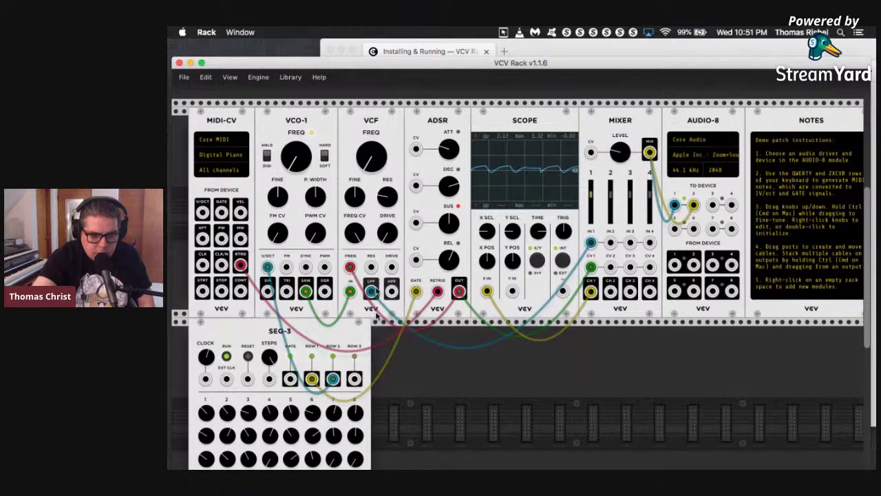
{"action": "left_click_drag", "start_coordinate": [372, 268], "coordinate": [355, 379]}
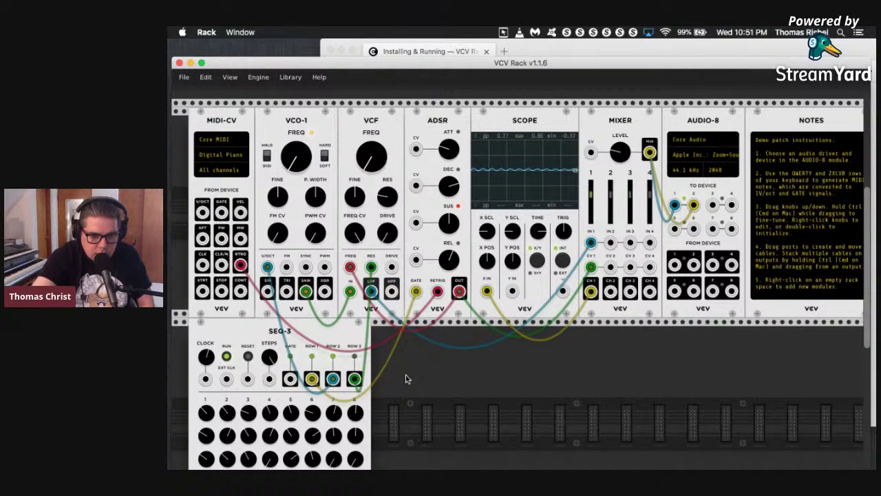
Raise the VCF's FREQ cutoff knob to somewhat below the middle of its range.
{"action": "scroll", "coordinate": [406, 373], "scroll_direction": "down", "scroll_amount": 2}
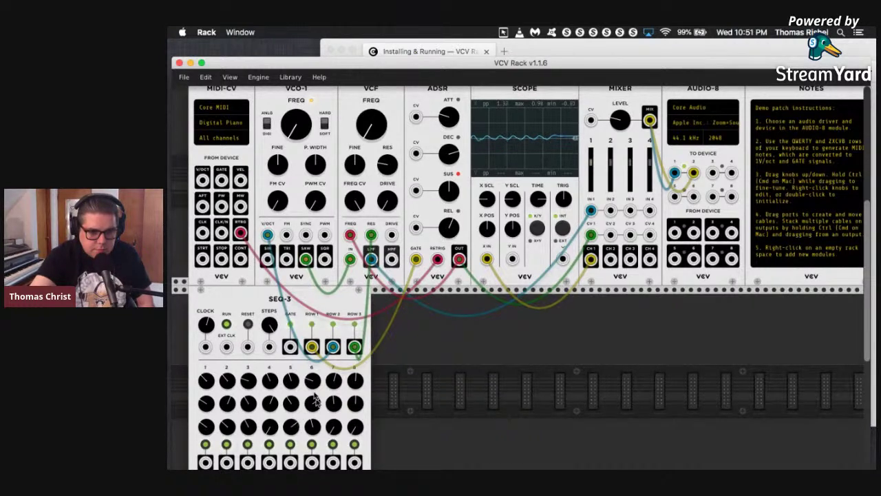
{"action": "left_click_drag", "start_coordinate": [368, 123], "coordinate": [370, 126]}
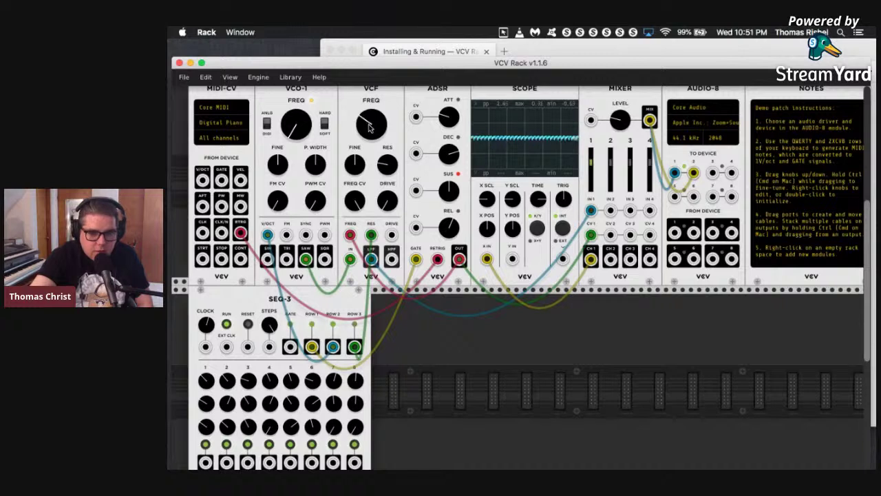
{"action": "left_click_drag", "start_coordinate": [370, 126], "coordinate": [370, 125]}
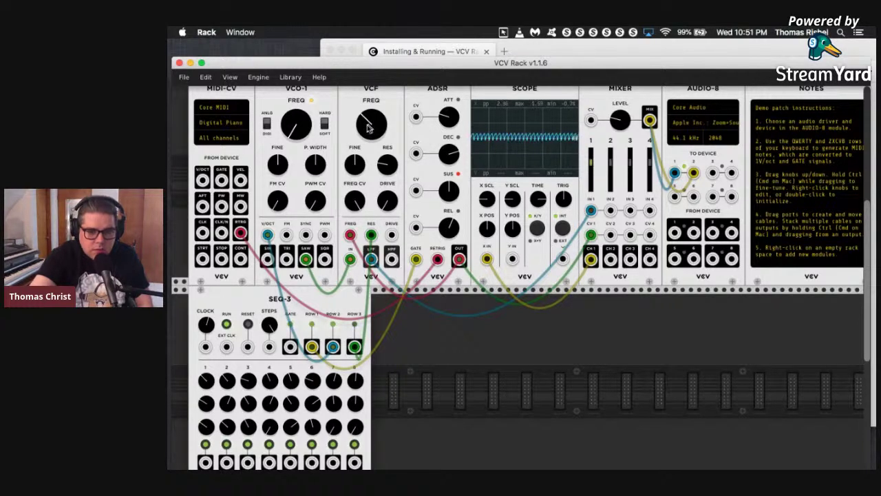
{"action": "mouse_move", "coordinate": [402, 299]}
{"action": "left_mouse_down"}
{"action": "mouse_move", "coordinate": [431, 293]}
{"action": "mouse_move", "coordinate": [457, 265]}
{"action": "left_mouse_up"}
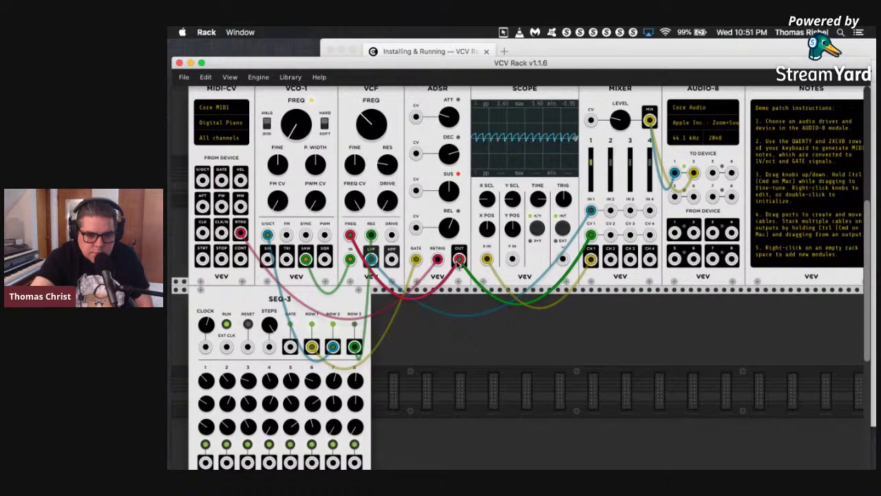
{"action": "left_click_drag", "start_coordinate": [457, 265], "coordinate": [457, 265]}
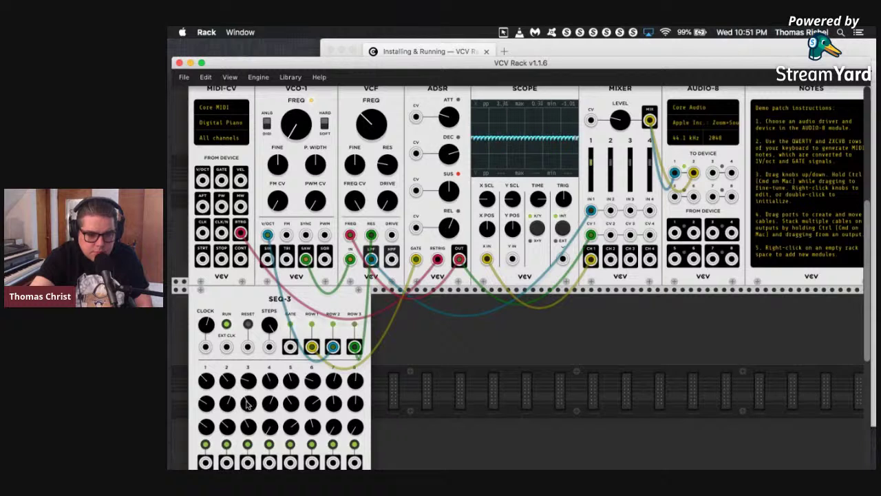
Shift the SEQ-3 module slightly to the right and add a second SEQ-3 beside it in the same rack row.
{"action": "left_click_drag", "start_coordinate": [286, 411], "coordinate": [295, 353]}
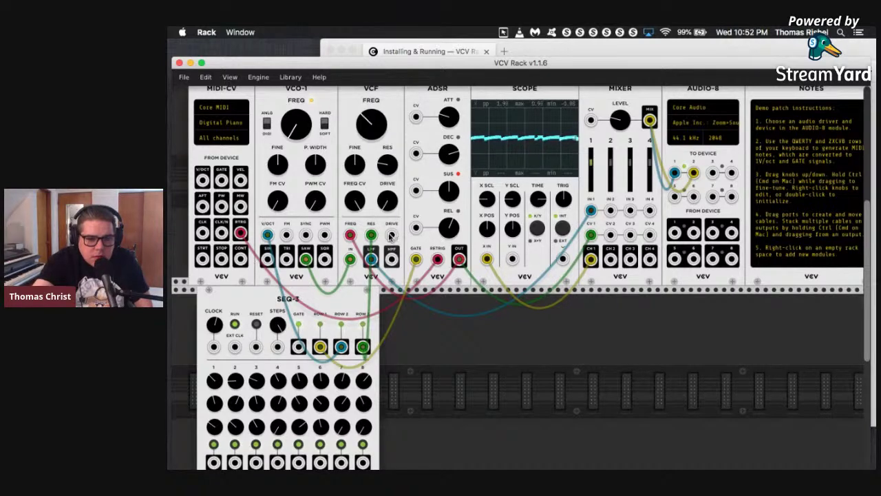
{"action": "right_click", "coordinate": [425, 335]}
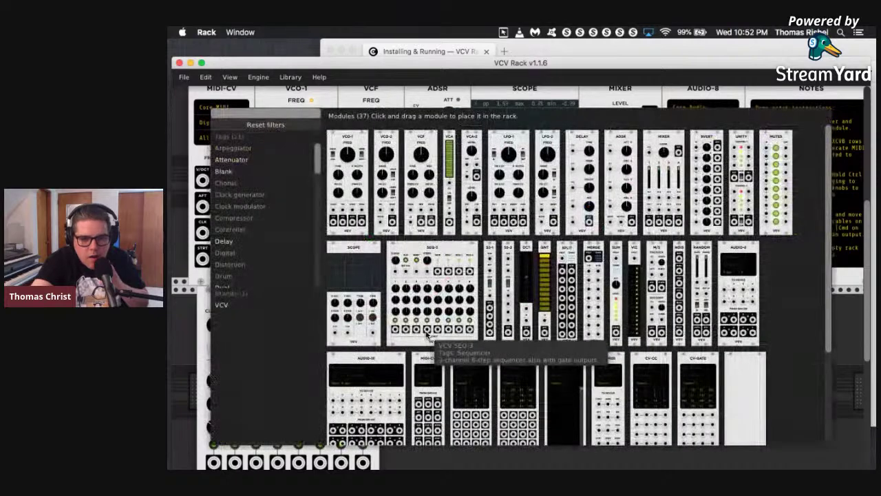
{"action": "left_click", "coordinate": [431, 325]}
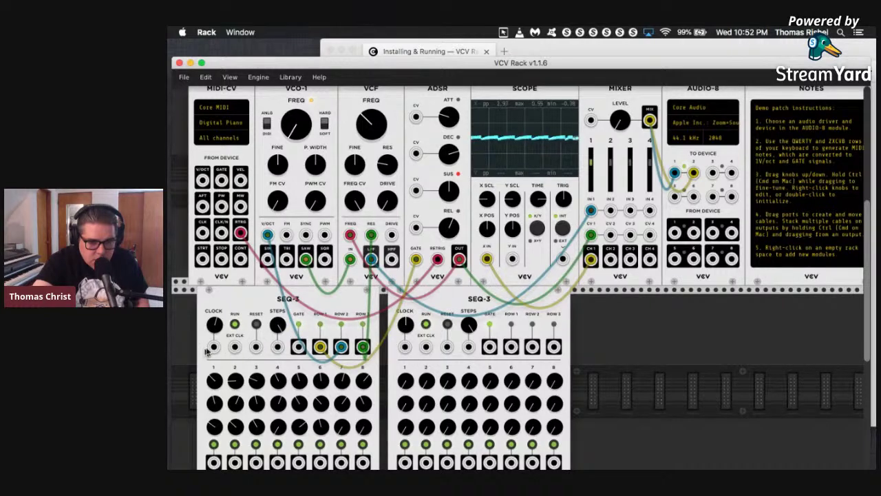
Try to link the two sequencers' clock inputs, and patch the second SEQ-3's GATE output to the ADSR's decay CV input.
{"action": "left_click_drag", "start_coordinate": [214, 346], "coordinate": [423, 358]}
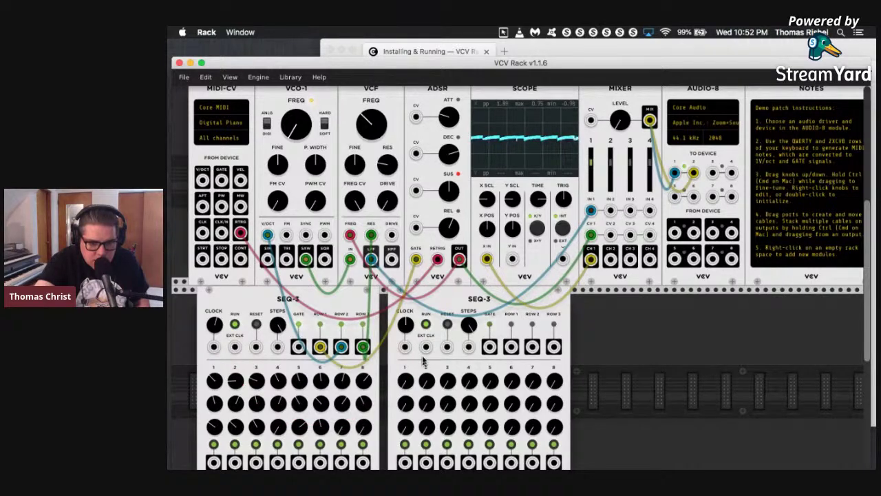
{"action": "left_click_drag", "start_coordinate": [405, 347], "coordinate": [407, 368]}
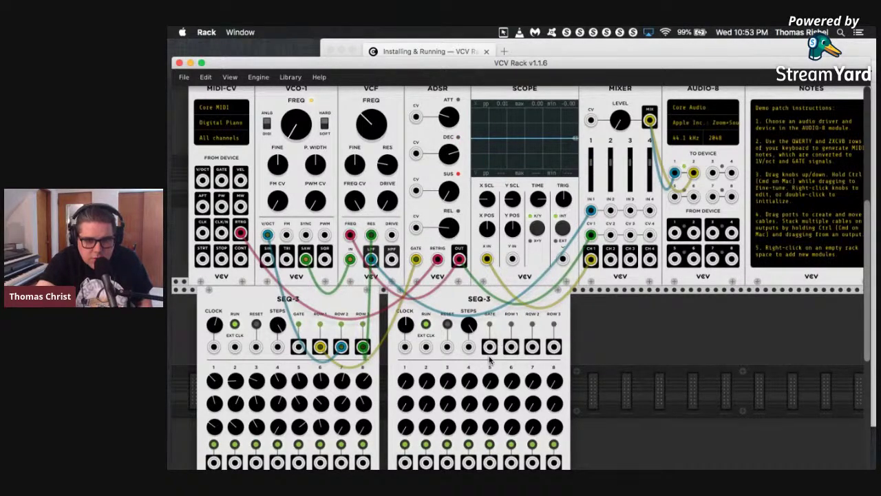
{"action": "left_click_drag", "start_coordinate": [489, 347], "coordinate": [415, 154]}
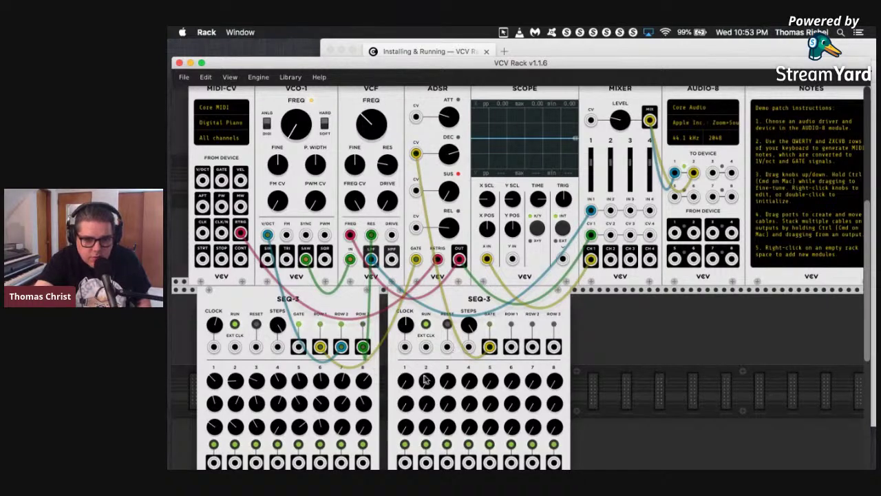
Try the decay CV cable on the second SEQ-3's ROW 1 output, return it to GATE, and shift that module against the first SEQ-3.
{"action": "left_click_drag", "start_coordinate": [489, 347], "coordinate": [510, 347]}
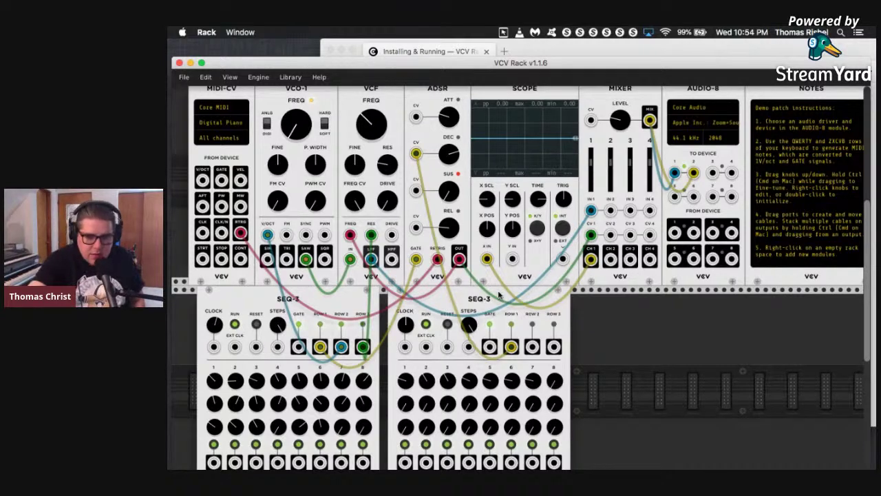
{"action": "left_click_drag", "start_coordinate": [511, 349], "coordinate": [490, 348]}
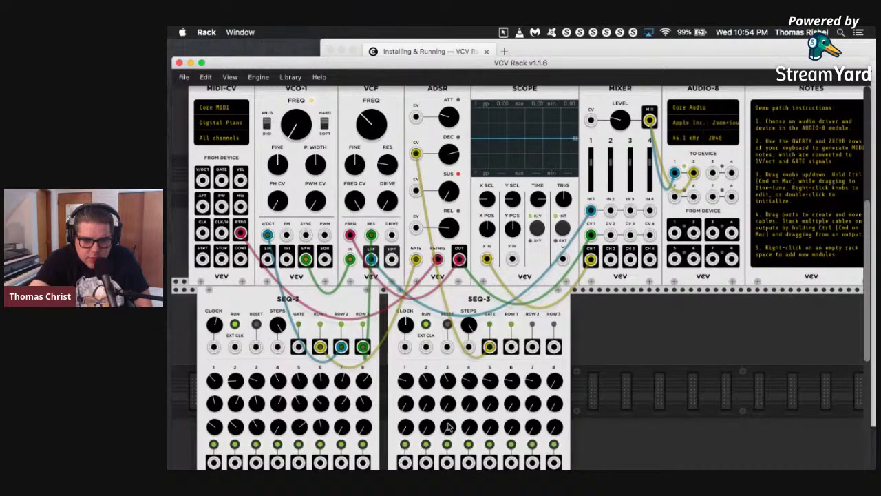
{"action": "left_click_drag", "start_coordinate": [451, 413], "coordinate": [443, 413]}
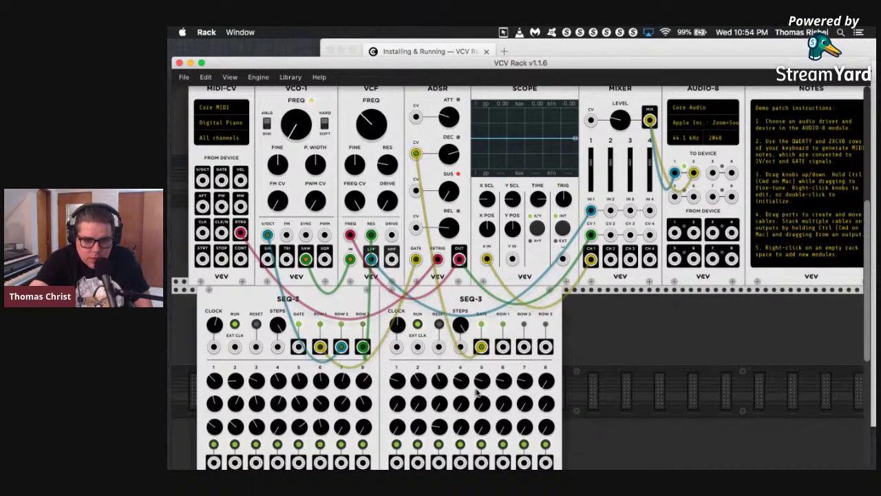
Try the ADSR's decay CV cable on the second SEQ-3's ROW 1 output, unplug it, and delete that second sequencer.
{"action": "left_click_drag", "start_coordinate": [482, 346], "coordinate": [503, 347]}
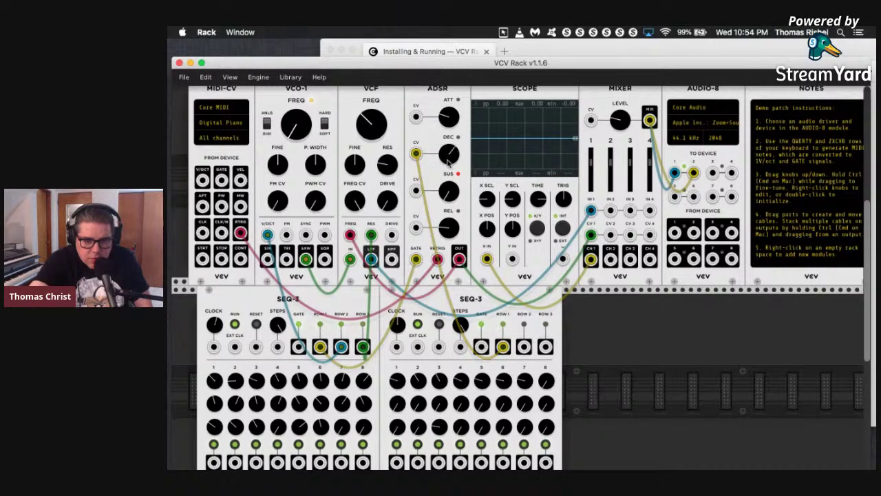
{"action": "left_click_drag", "start_coordinate": [417, 155], "coordinate": [678, 388]}
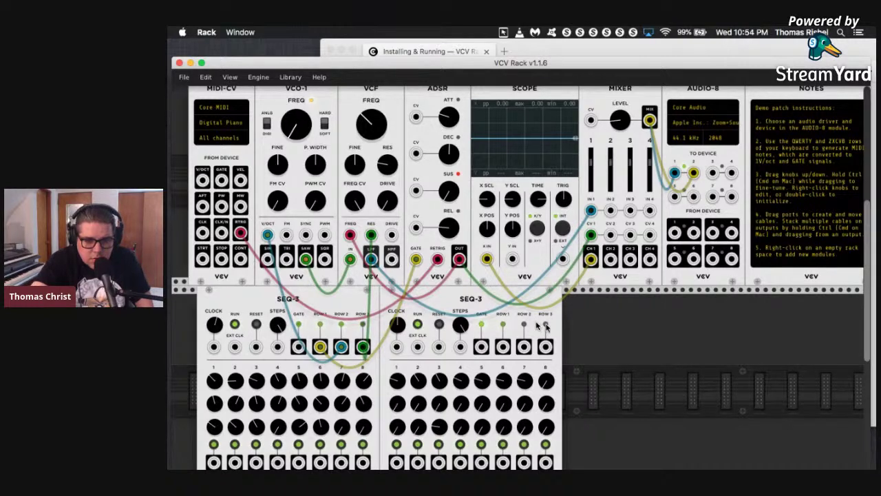
{"action": "left_click_drag", "start_coordinate": [537, 325], "coordinate": [578, 333]}
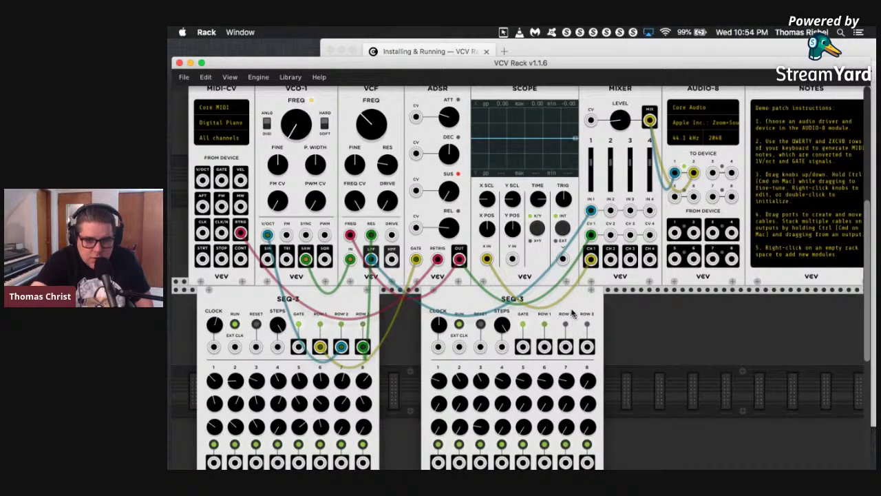
{"action": "right_click", "coordinate": [571, 313]}
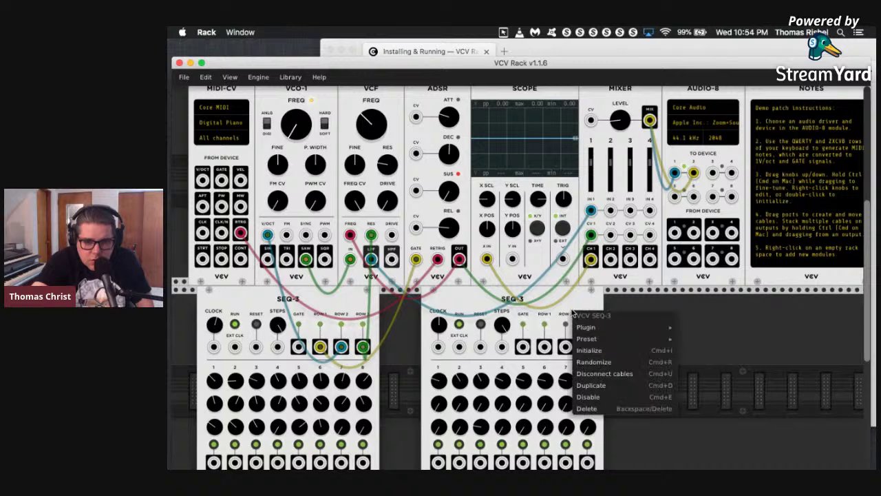
{"action": "left_click", "coordinate": [599, 408]}
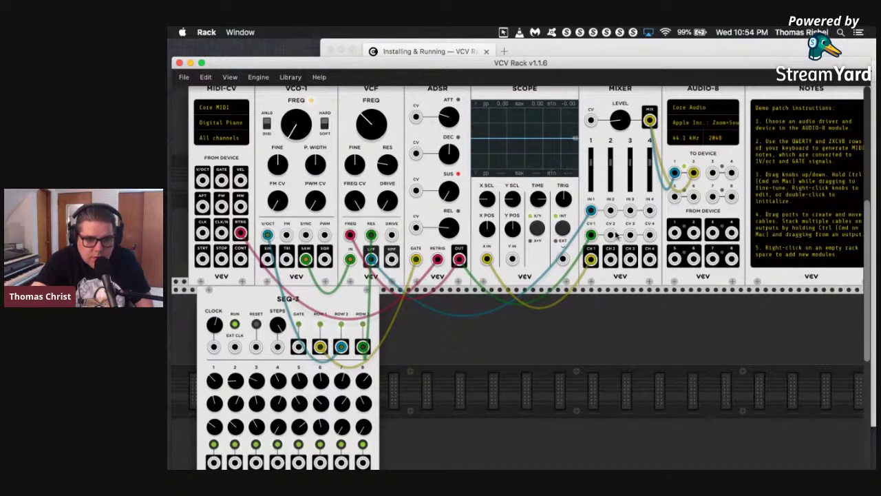
Raise the VCF's FREQ cutoff slightly and turn the ADSR's SUS knob up to about the middle.
{"action": "left_click_drag", "start_coordinate": [370, 261], "coordinate": [364, 349]}
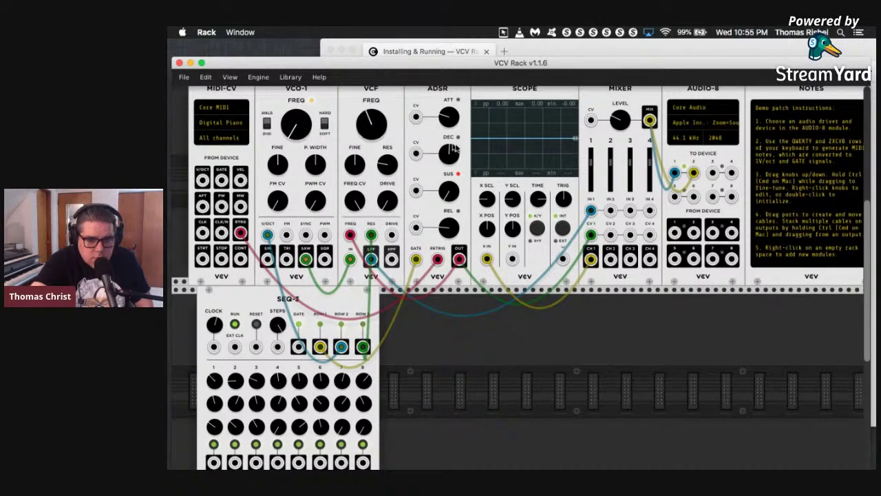
{"action": "mouse_move", "coordinate": [451, 200]}
{"action": "left_mouse_down"}
{"action": "mouse_move", "coordinate": [456, 215]}
{"action": "mouse_move", "coordinate": [454, 195]}
{"action": "left_mouse_up"}
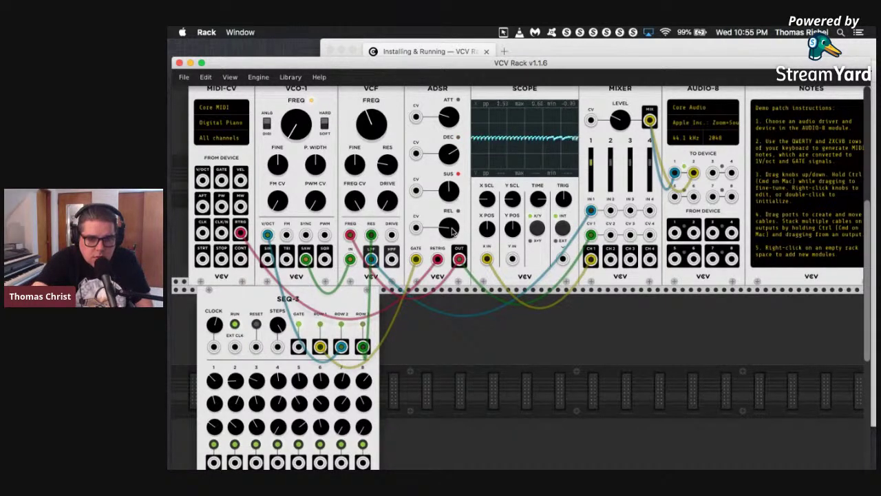
Add a new SEQ-3 beside the first one and patch its ROW 1 output to the ADSR's decay CV input.
{"action": "right_click", "coordinate": [464, 330]}
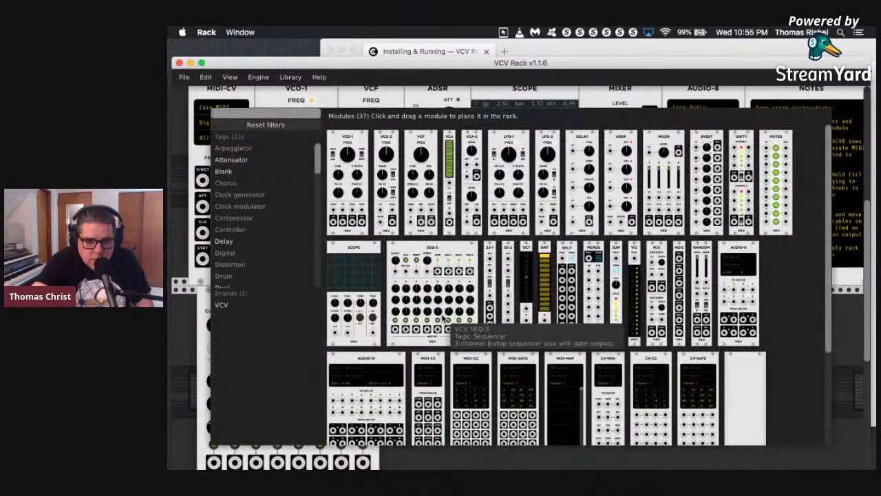
{"action": "left_click", "coordinate": [465, 329]}
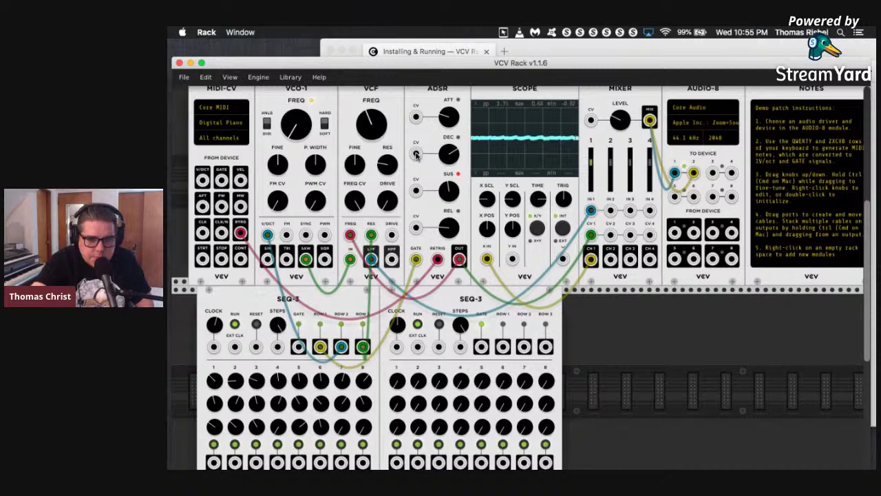
{"action": "left_click_drag", "start_coordinate": [415, 154], "coordinate": [500, 362]}
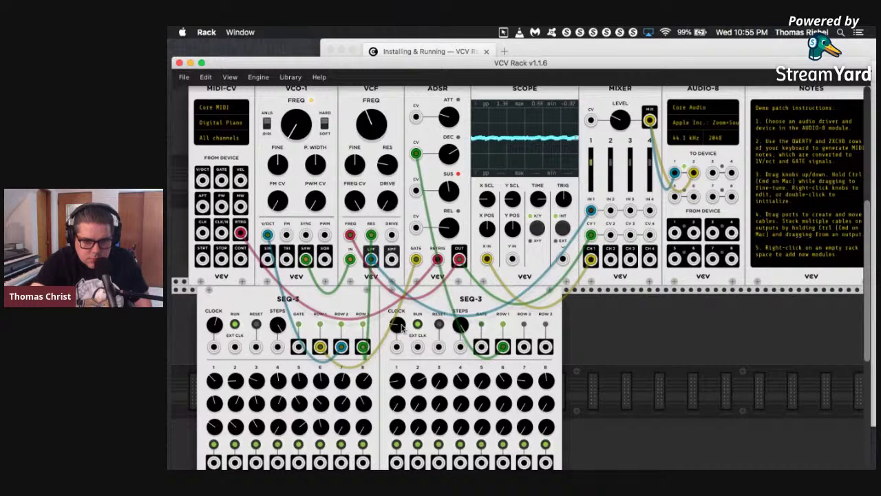
Try the decay CV cable on the second SEQ-3's GATE output, settle on ROW 2, and adjust the ADSR's sustain.
{"action": "left_click_drag", "start_coordinate": [503, 347], "coordinate": [476, 354]}
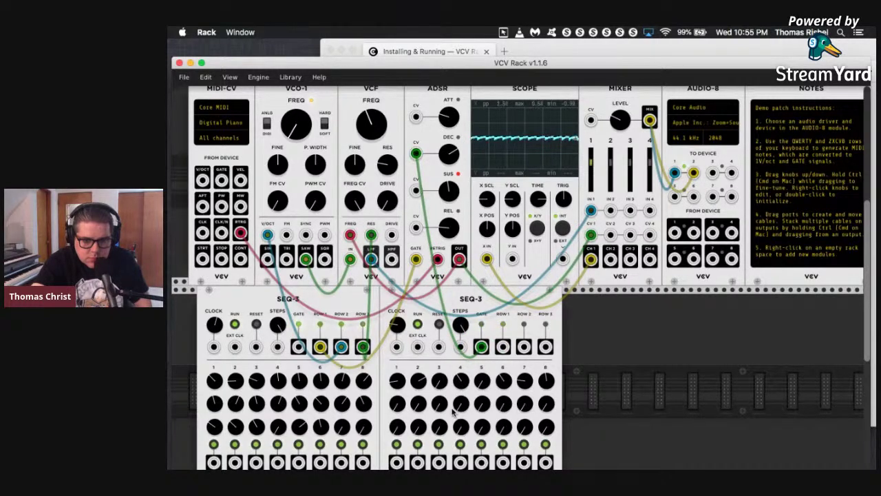
{"action": "left_click_drag", "start_coordinate": [448, 411], "coordinate": [465, 397]}
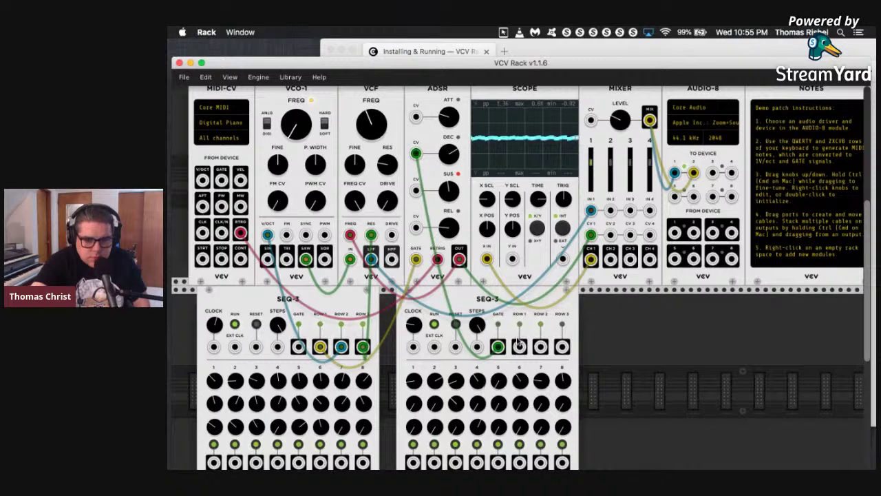
{"action": "left_click_drag", "start_coordinate": [498, 346], "coordinate": [542, 352]}
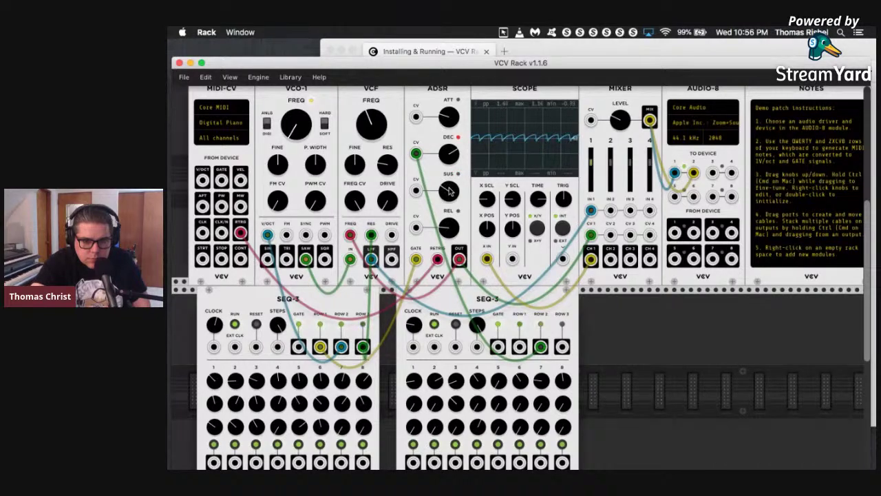
{"action": "left_click_drag", "start_coordinate": [448, 192], "coordinate": [451, 193]}
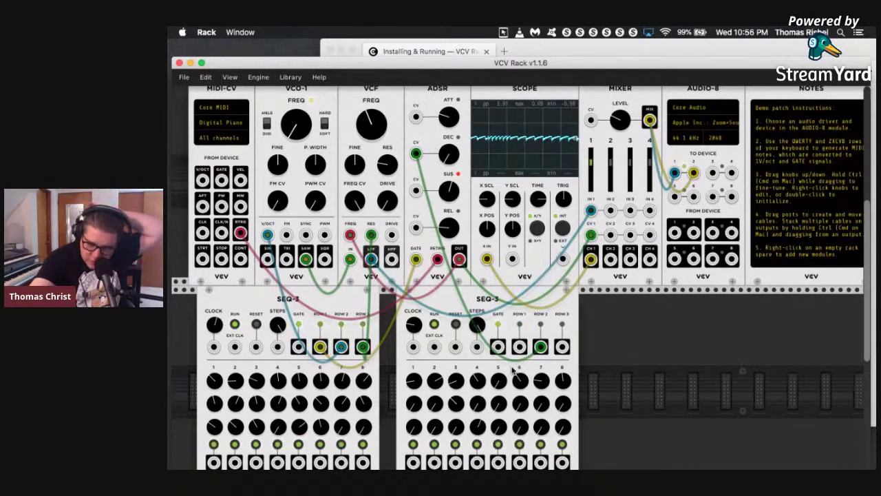
Add a Mutes module to the sequencer row and place it beside the second SEQ-3.
{"action": "right_click", "coordinate": [655, 330]}
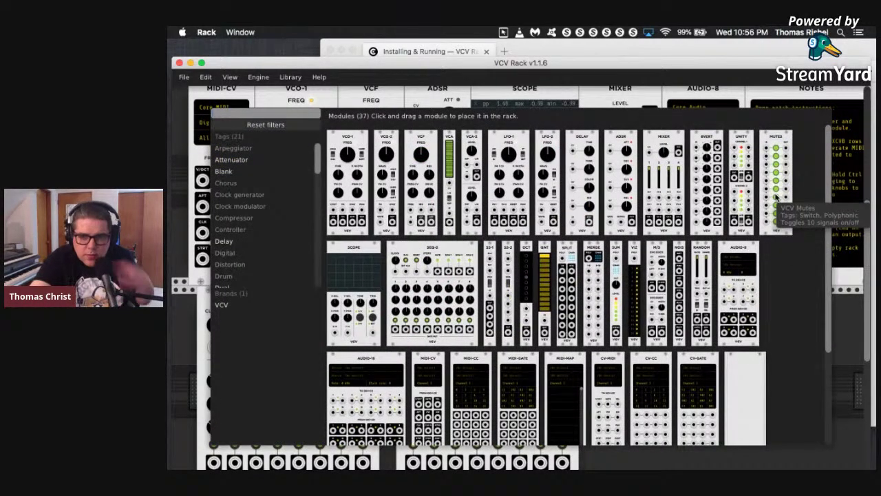
{"action": "left_click", "coordinate": [776, 199]}
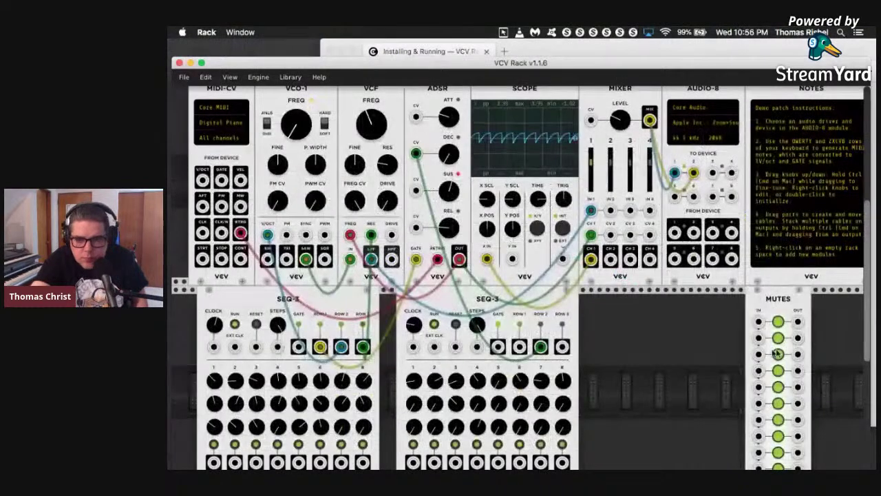
{"action": "left_click_drag", "start_coordinate": [774, 316], "coordinate": [626, 317]}
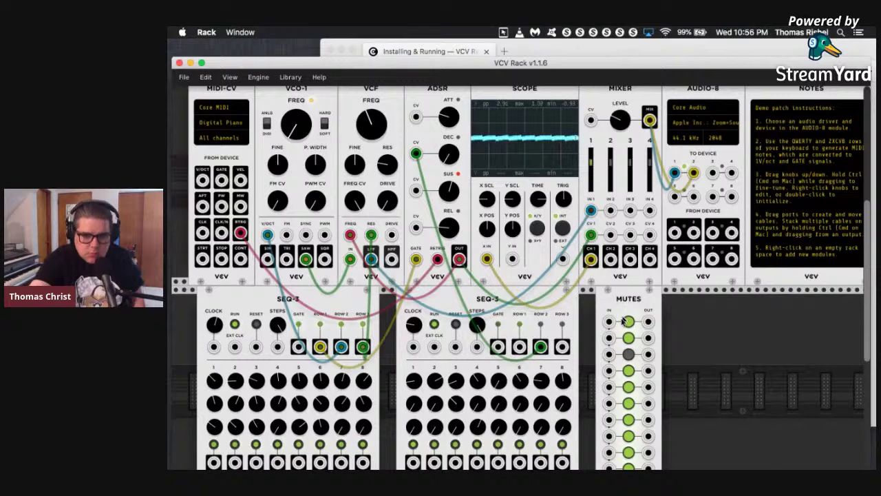
Patch the first SEQ-3's step 5 and step 8 gate outputs to Mutes inputs 1 and 8, and mute both channels.
{"action": "scroll", "coordinate": [695, 334], "scroll_direction": "down", "scroll_amount": 3}
{"action": "scroll", "coordinate": [694, 332], "scroll_direction": "up", "scroll_amount": 3}
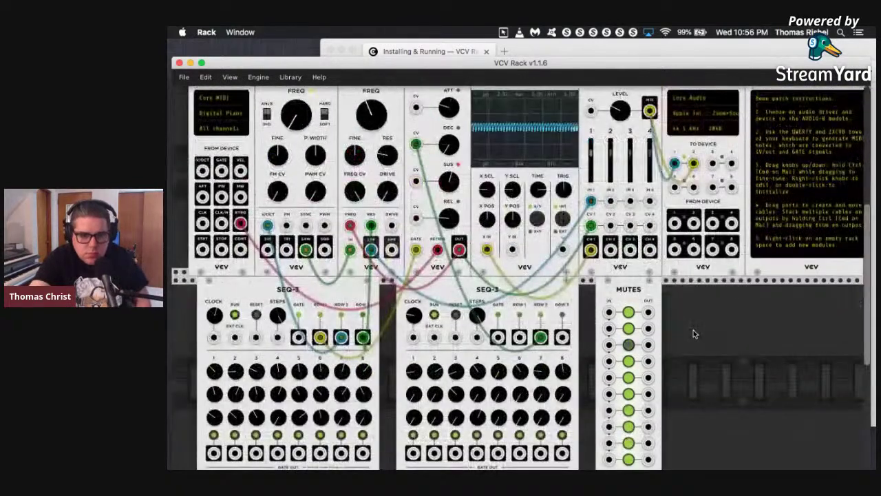
{"action": "scroll", "coordinate": [693, 329], "scroll_direction": "down", "scroll_amount": 2}
{"action": "scroll", "coordinate": [329, 403], "scroll_direction": "up", "scroll_amount": 1}
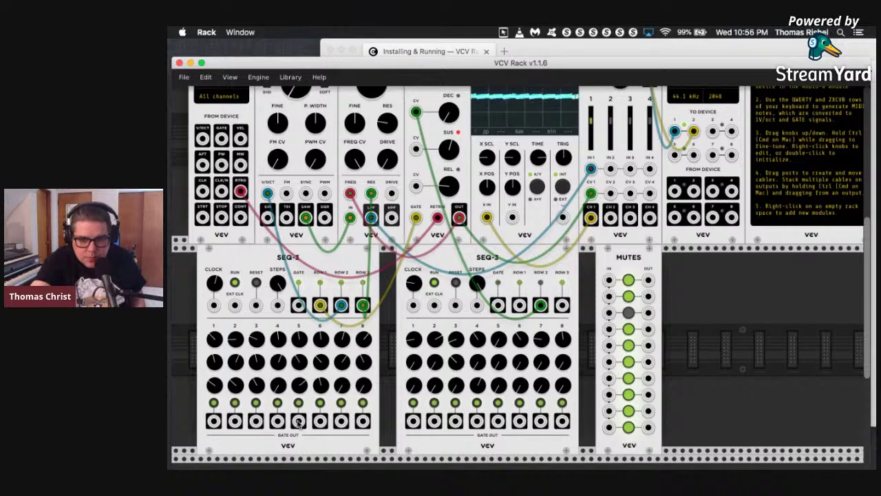
{"action": "left_click_drag", "start_coordinate": [299, 423], "coordinate": [608, 281]}
{"action": "left_click", "coordinate": [628, 281]}
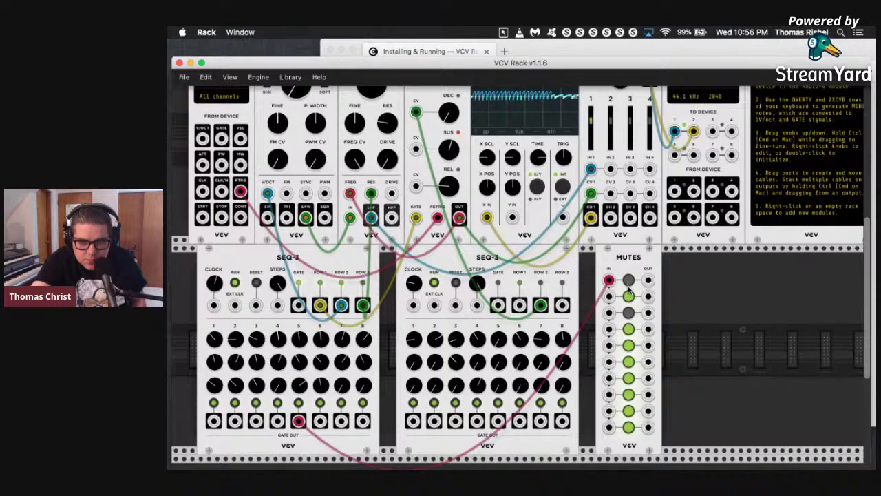
{"action": "left_click", "coordinate": [628, 283]}
{"action": "left_click_drag", "start_coordinate": [361, 423], "coordinate": [608, 395]}
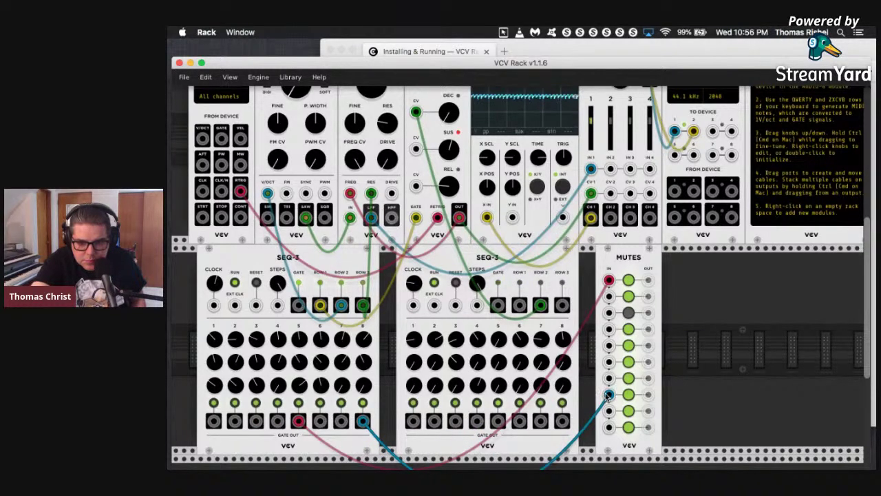
{"action": "left_click", "coordinate": [629, 395]}
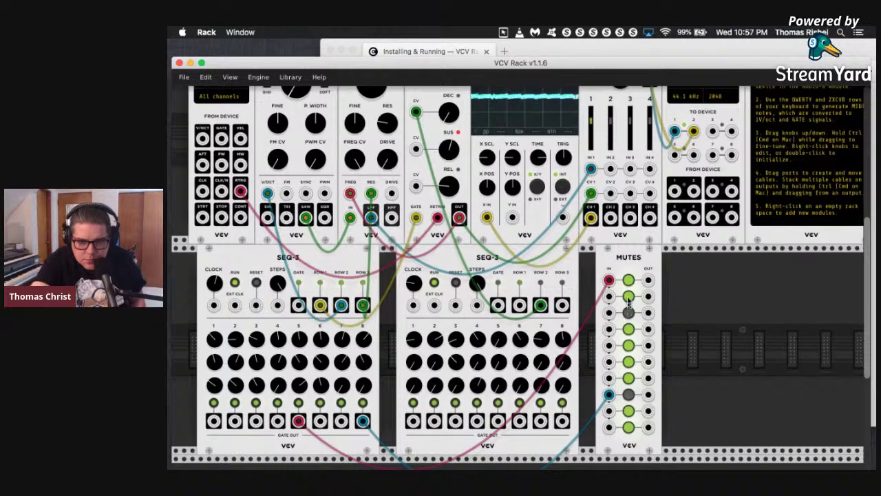
{"action": "left_click", "coordinate": [628, 280]}
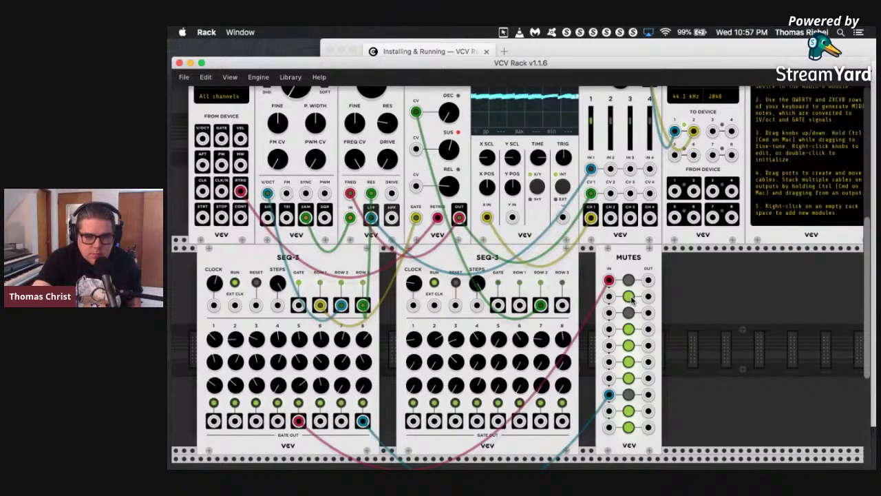
Delete the Mutes module from the rack.
{"action": "scroll", "coordinate": [584, 365], "scroll_direction": "up", "scroll_amount": 4}
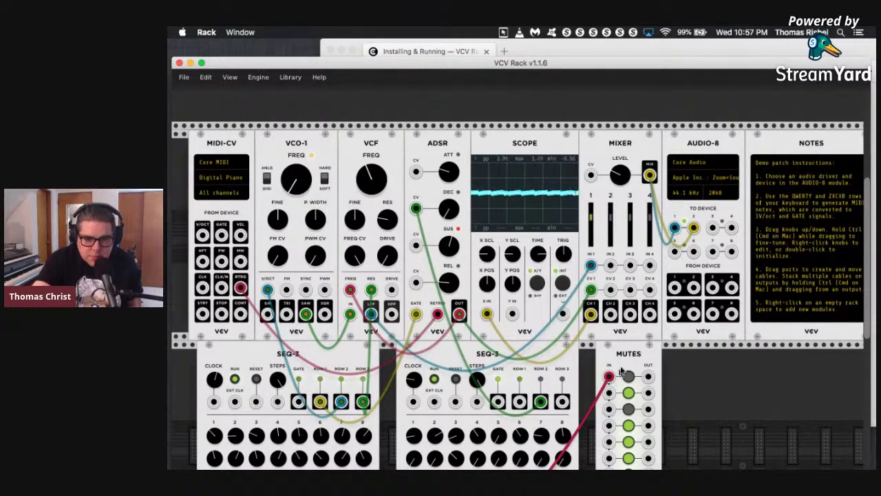
{"action": "right_click", "coordinate": [631, 353]}
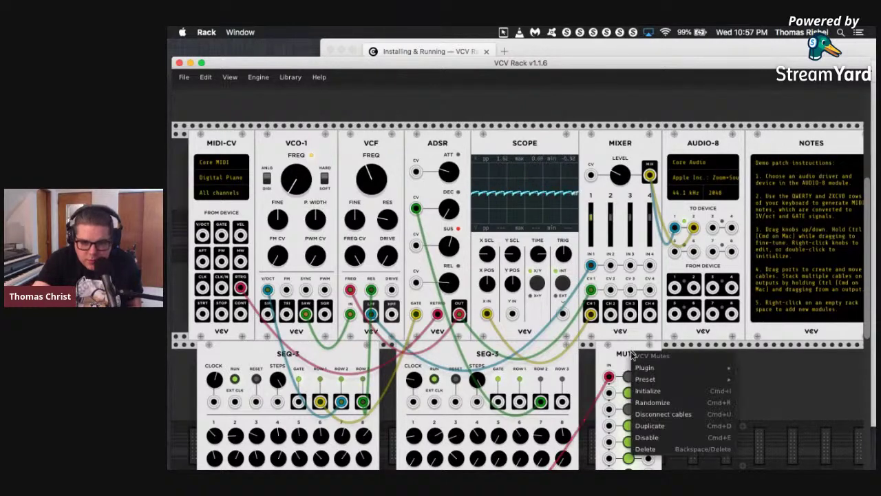
{"action": "left_click", "coordinate": [663, 450]}
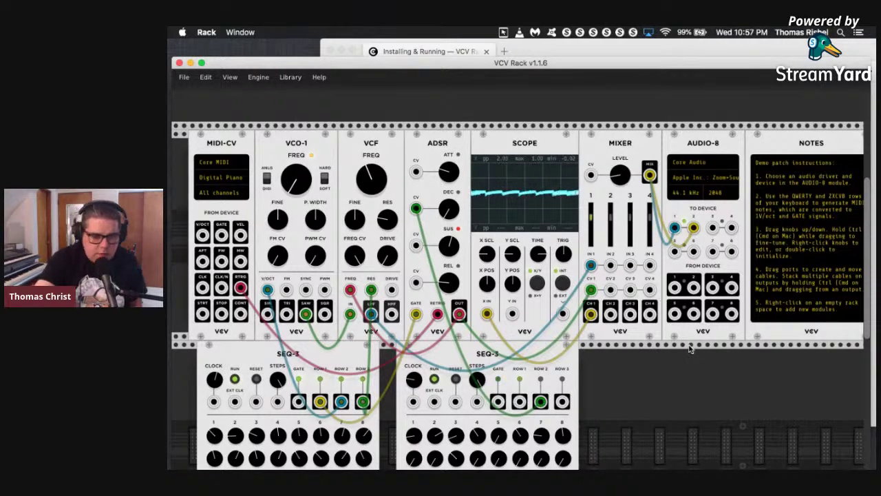
Browse the available VCV modules for something to add, close the module browser, and return to the two sequencers.
{"action": "right_click", "coordinate": [640, 375]}
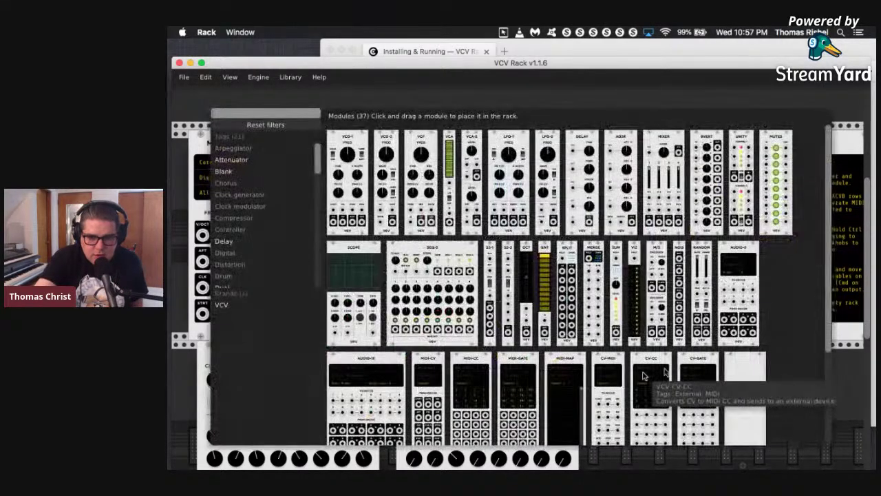
{"action": "scroll", "coordinate": [701, 358], "scroll_direction": "down", "scroll_amount": 1}
{"action": "scroll", "coordinate": [701, 358], "scroll_direction": "down", "scroll_amount": 5}
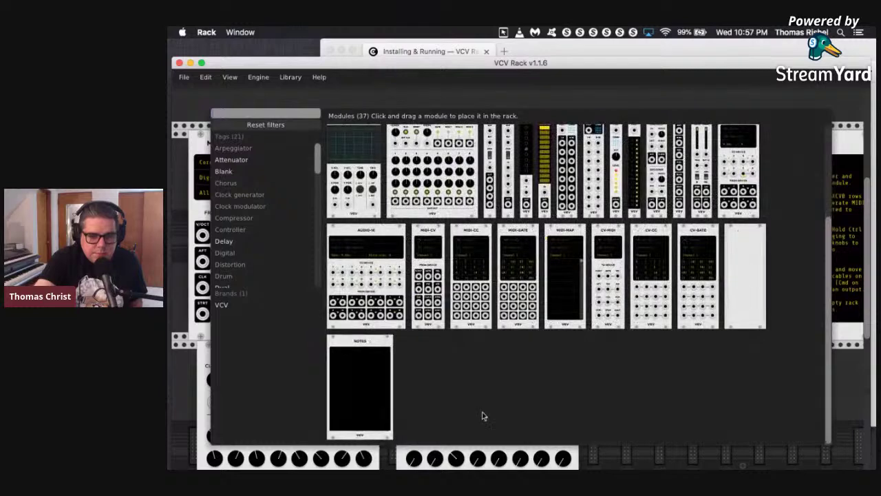
{"action": "scroll", "coordinate": [491, 410], "scroll_direction": "up", "scroll_amount": 2}
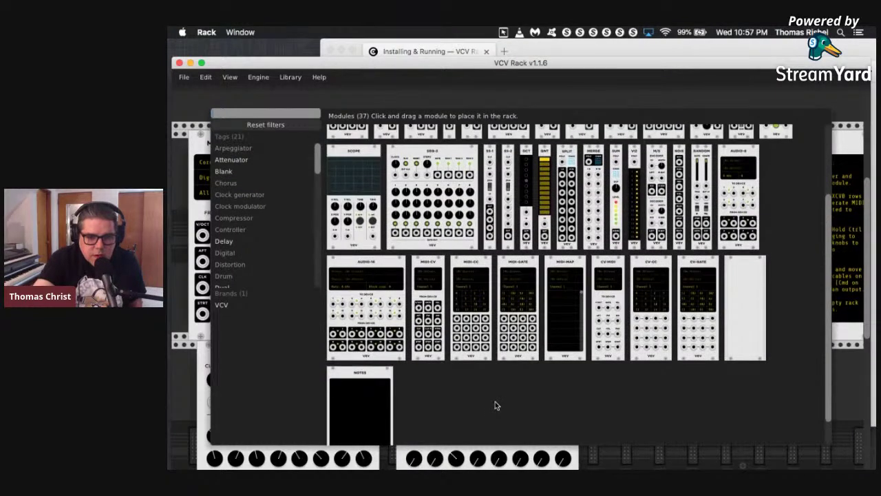
{"action": "scroll", "coordinate": [508, 393], "scroll_direction": "up", "scroll_amount": 5}
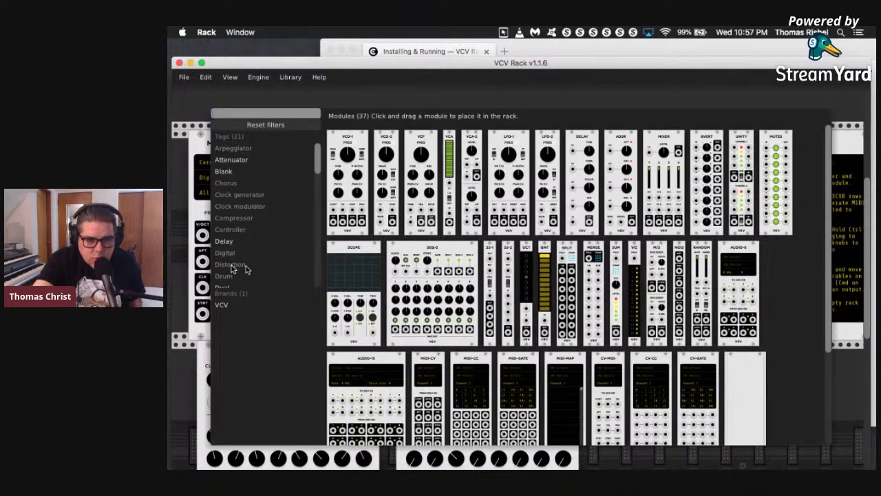
{"action": "scroll", "coordinate": [448, 314], "scroll_direction": "down", "scroll_amount": 3}
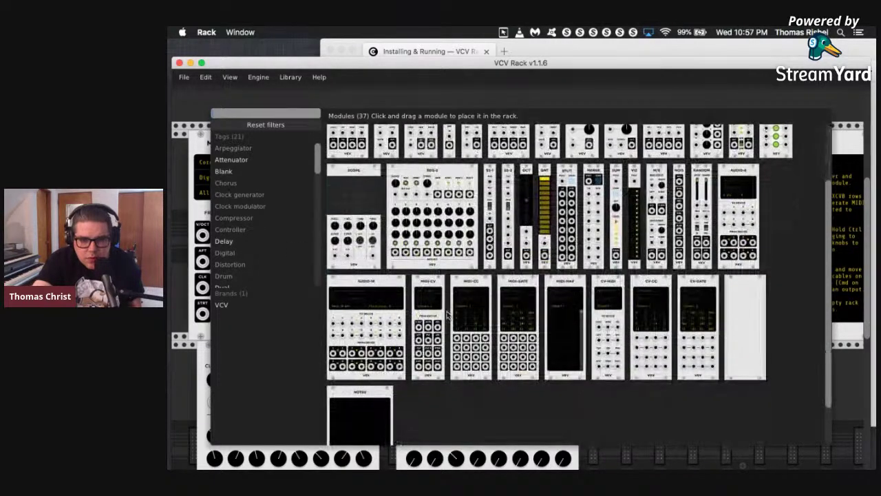
{"action": "scroll", "coordinate": [446, 314], "scroll_direction": "up", "scroll_amount": 3}
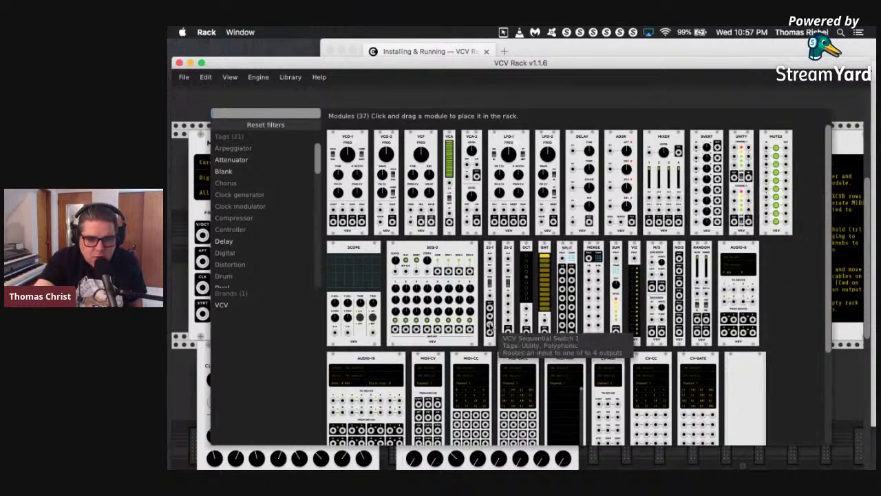
{"action": "scroll", "coordinate": [527, 407], "scroll_direction": "down", "scroll_amount": 3}
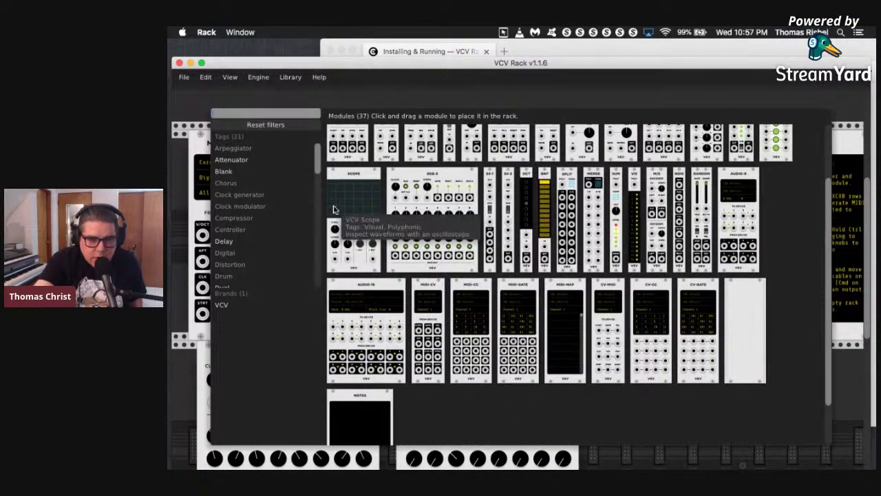
{"action": "left_click", "coordinate": [844, 377]}
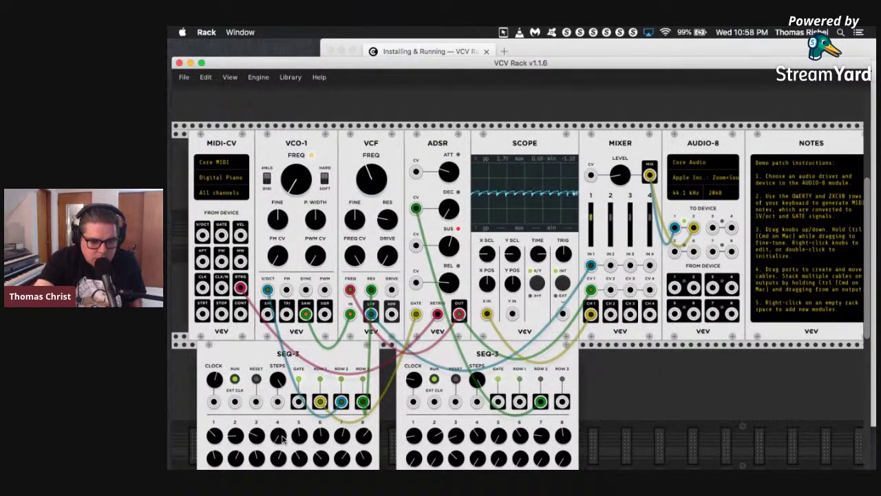
{"action": "scroll", "coordinate": [306, 404], "scroll_direction": "down", "scroll_amount": 4}
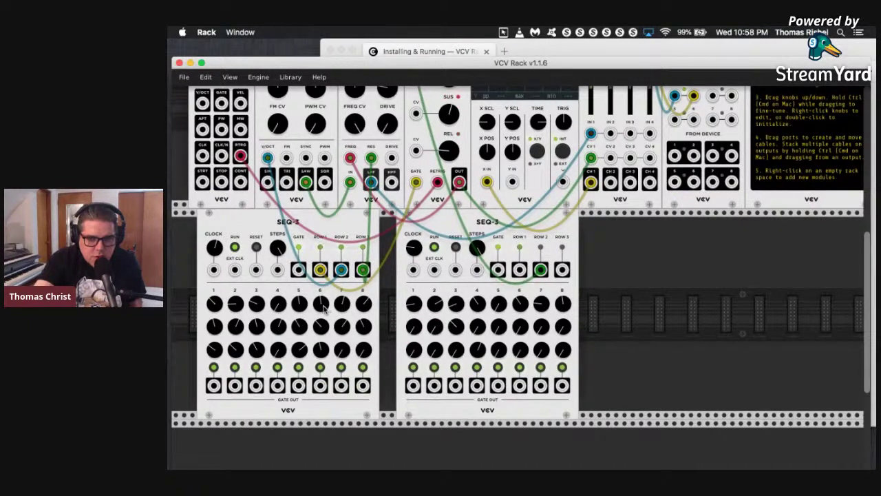
Set the AUDIO-8 module's block size to 4096 (92.9 ms).
{"action": "scroll", "coordinate": [326, 311], "scroll_direction": "up", "scroll_amount": 4}
{"action": "left_click", "coordinate": [723, 181]}
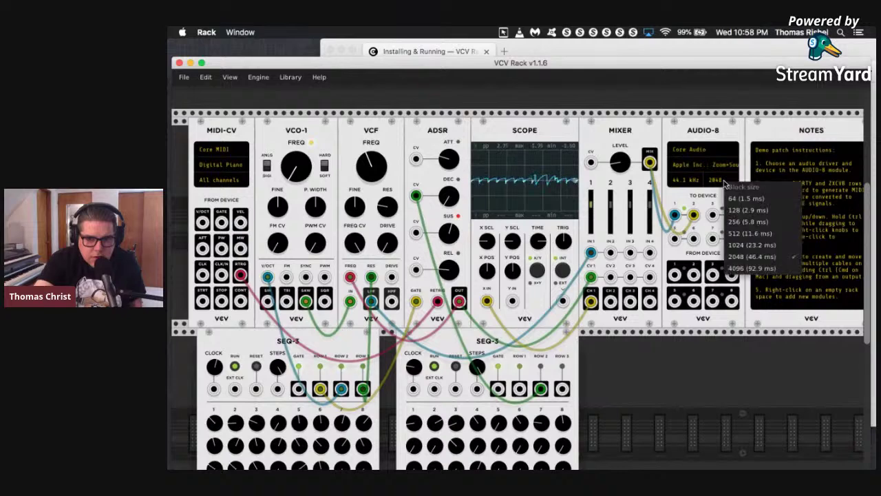
{"action": "left_click", "coordinate": [777, 268]}
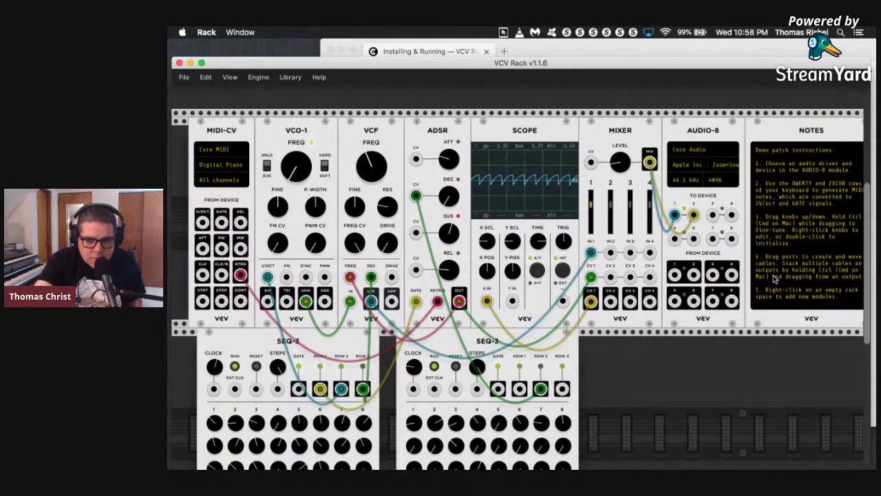
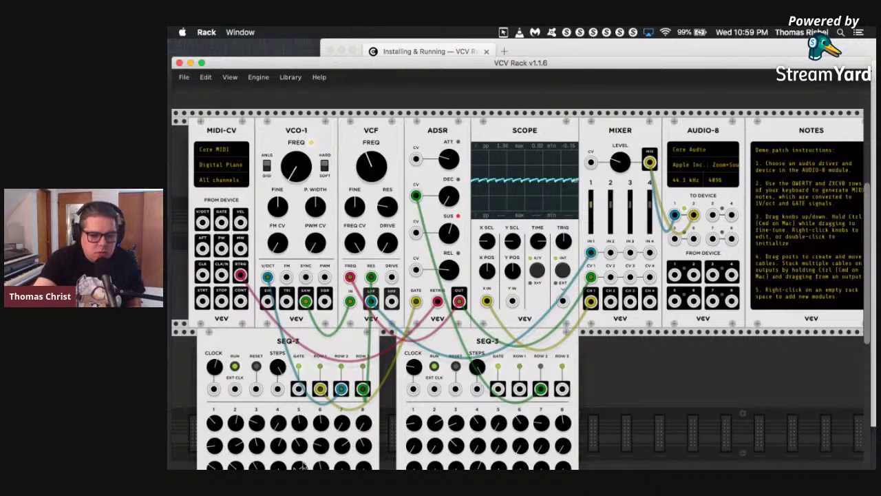
{"action": "scroll", "coordinate": [300, 447], "scroll_direction": "down", "scroll_amount": 1}
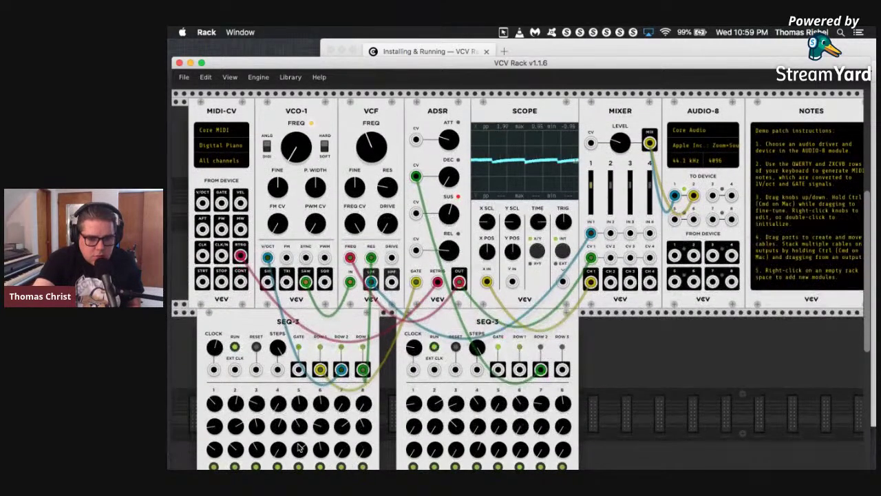
{"action": "mouse_move", "coordinate": [363, 370]}
{"action": "left_mouse_down"}
{"action": "mouse_move", "coordinate": [365, 381]}
{"action": "mouse_move", "coordinate": [362, 371]}
{"action": "left_mouse_up"}
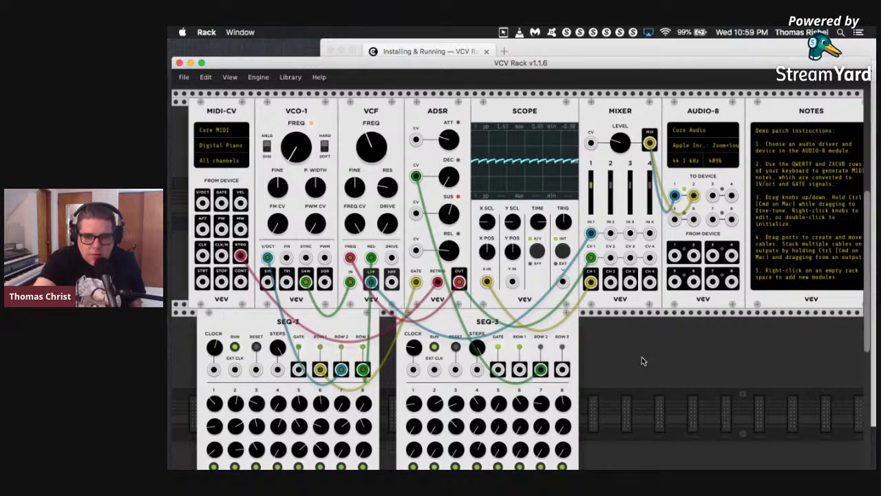
Open the module browser beside the second SEQ-3, look through the tag list, and view the modules tagged Attenuator.
{"action": "scroll", "coordinate": [640, 358], "scroll_direction": "down", "scroll_amount": 2}
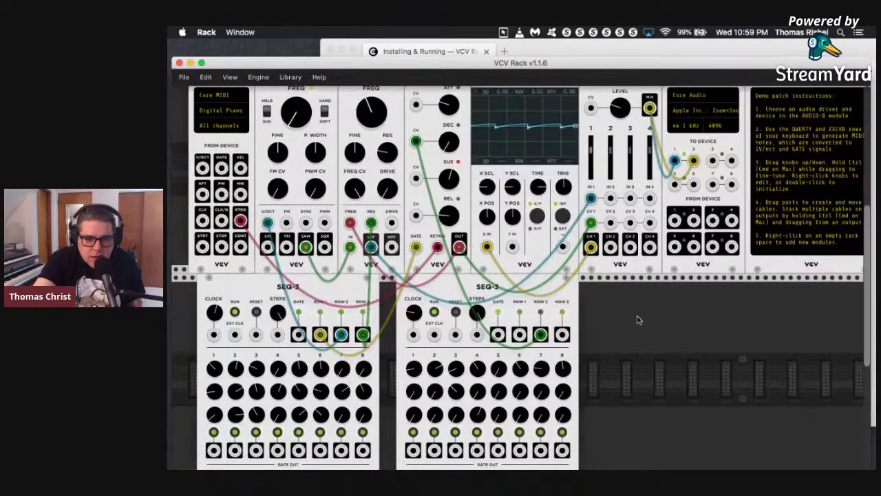
{"action": "right_click", "coordinate": [637, 320]}
{"action": "scroll", "coordinate": [263, 278], "scroll_direction": "down", "scroll_amount": 6}
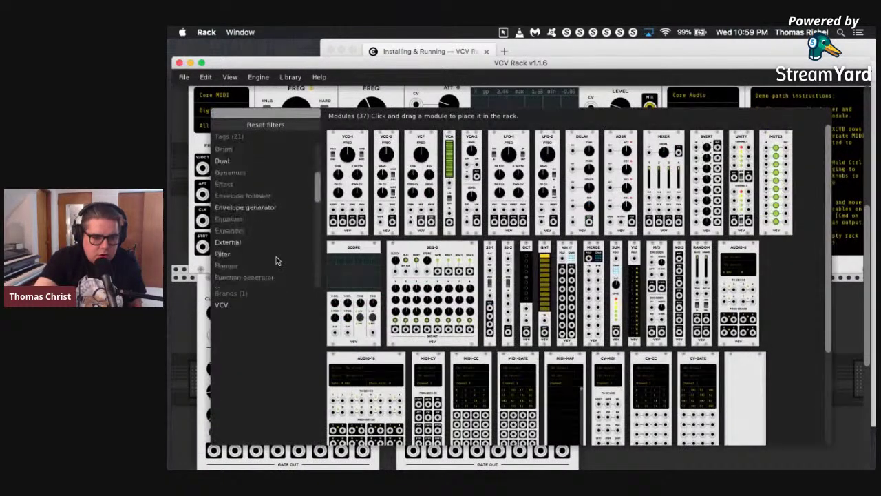
{"action": "scroll", "coordinate": [268, 274], "scroll_direction": "down", "scroll_amount": 5}
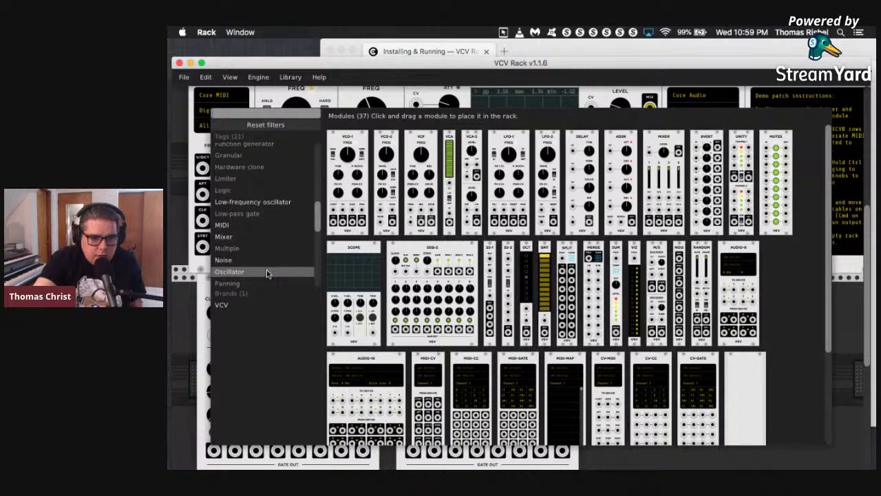
{"action": "scroll", "coordinate": [267, 274], "scroll_direction": "down", "scroll_amount": 2}
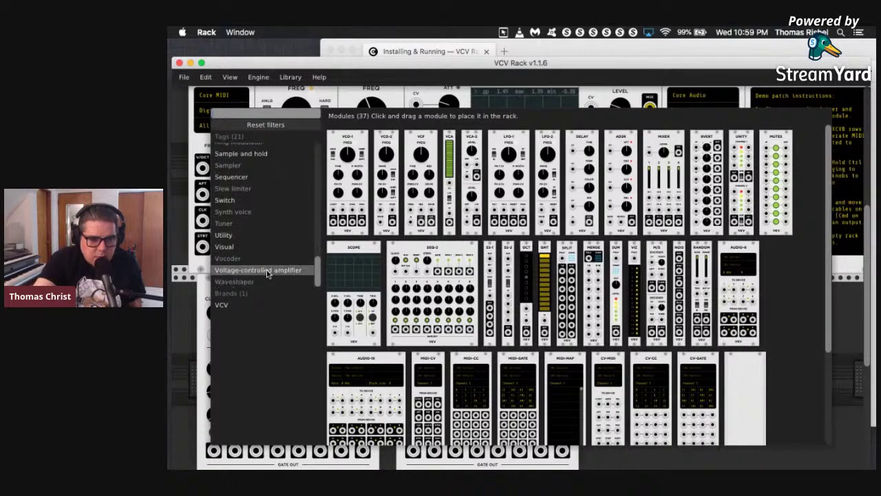
{"action": "scroll", "coordinate": [267, 274], "scroll_direction": "up", "scroll_amount": 6}
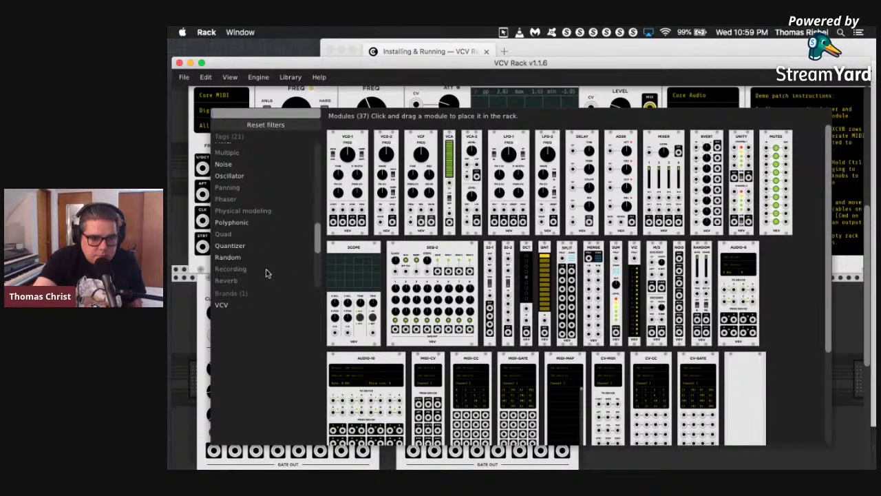
{"action": "scroll", "coordinate": [267, 274], "scroll_direction": "up", "scroll_amount": 3}
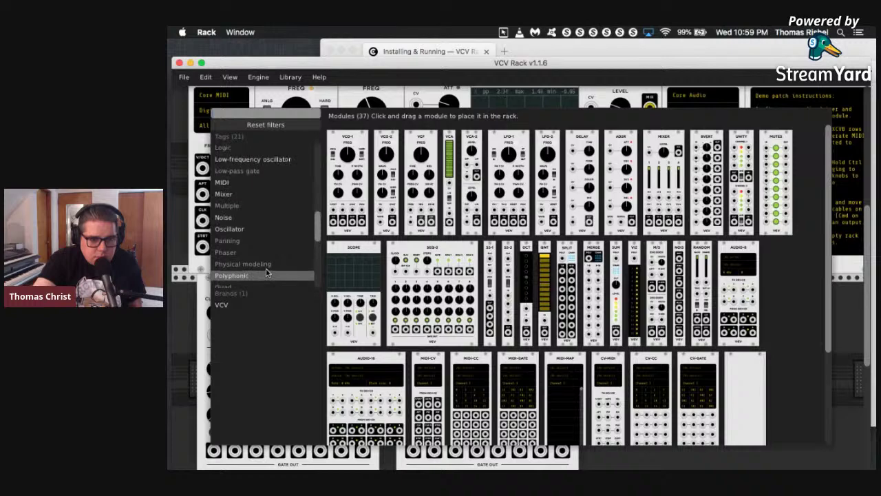
{"action": "scroll", "coordinate": [267, 274], "scroll_direction": "up", "scroll_amount": 4}
{"action": "scroll", "coordinate": [267, 273], "scroll_direction": "up", "scroll_amount": 8}
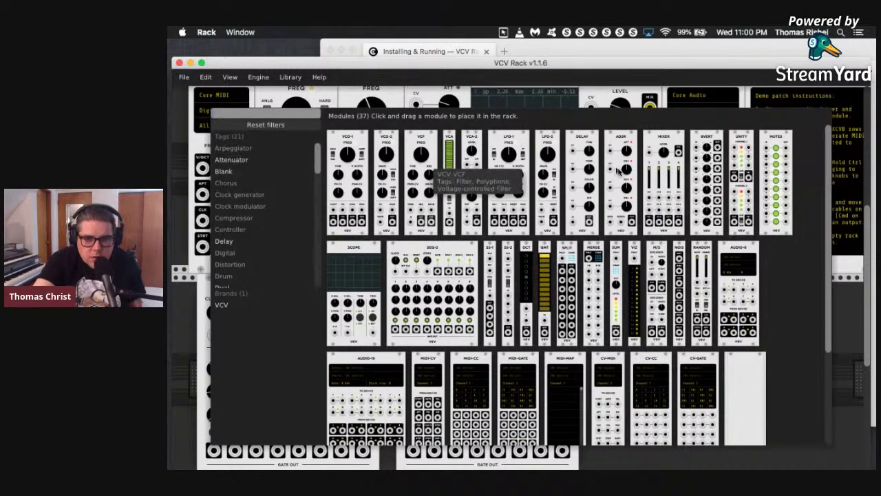
{"action": "left_click", "coordinate": [245, 162]}
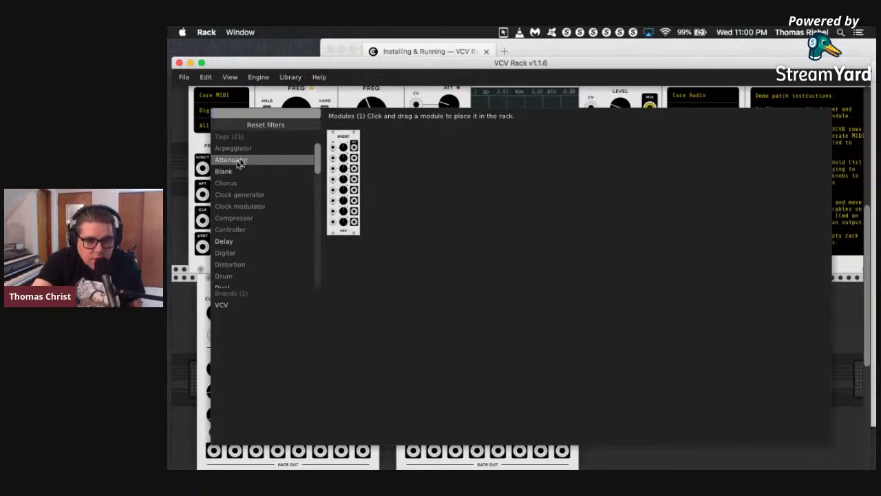
Filter the modules by the Delay tag, add the Delay module, and place it directly beside the second SEQ-3.
{"action": "left_click", "coordinate": [239, 242]}
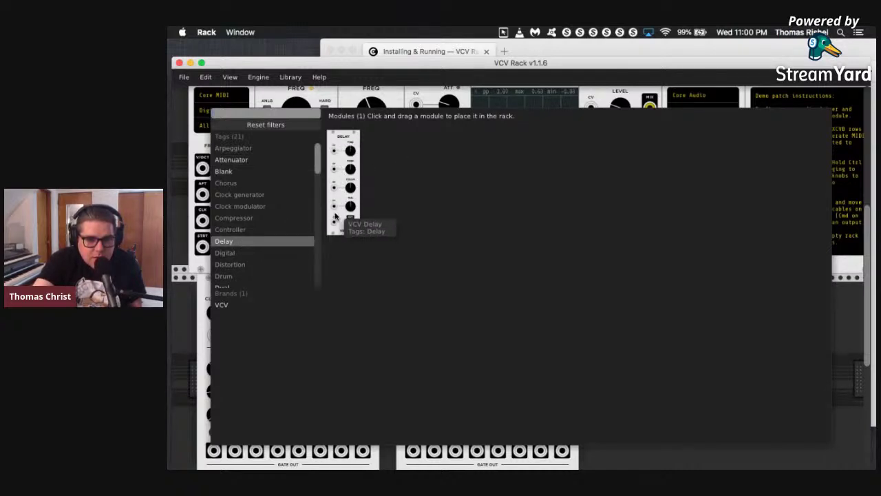
{"action": "left_click_drag", "start_coordinate": [340, 231], "coordinate": [637, 372]}
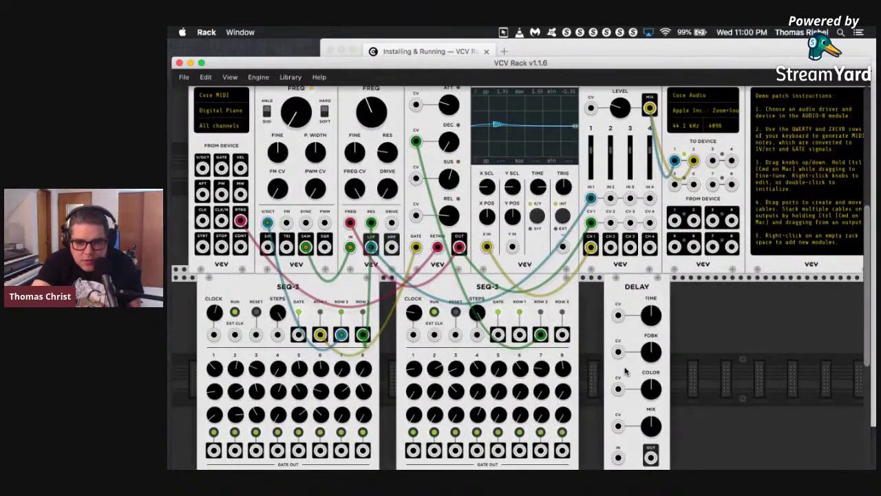
{"action": "left_click_drag", "start_coordinate": [632, 373], "coordinate": [619, 372]}
Insert the Delay between filter and mixer by patching the VCF's LPF output to Delay IN and Delay OUT to Mixer IN 1.
{"action": "scroll", "coordinate": [620, 375], "scroll_direction": "down", "scroll_amount": 1}
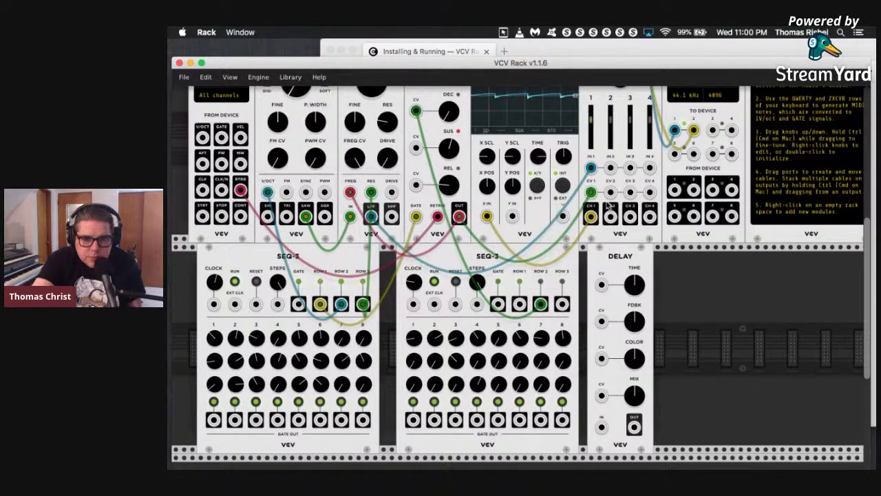
{"action": "left_click_drag", "start_coordinate": [588, 169], "coordinate": [590, 170]}
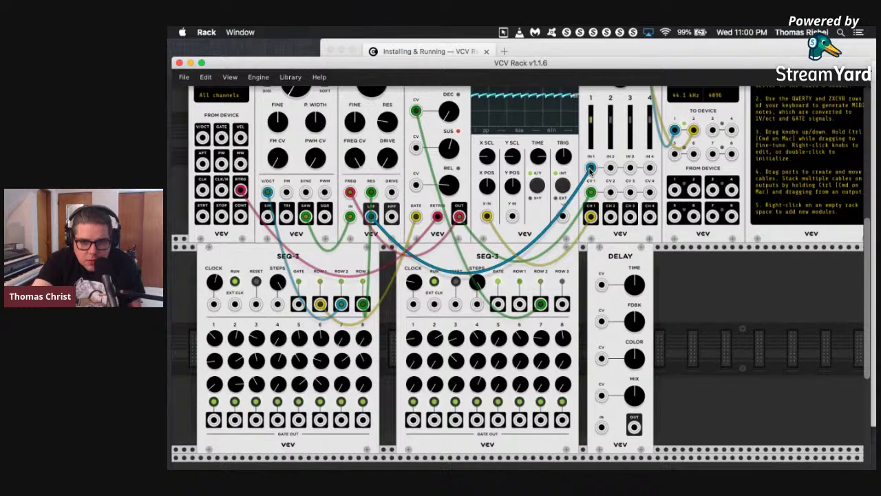
{"action": "mouse_move", "coordinate": [590, 171]}
{"action": "left_mouse_down"}
{"action": "mouse_move", "coordinate": [588, 442]}
{"action": "mouse_move", "coordinate": [632, 420]}
{"action": "mouse_move", "coordinate": [575, 186]}
{"action": "mouse_move", "coordinate": [591, 168]}
{"action": "left_mouse_up"}
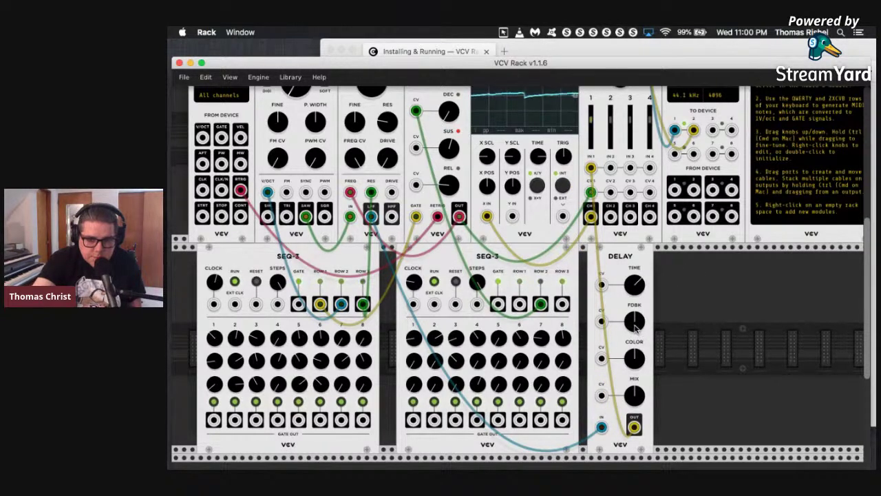
Adjust the Delay's feedback, color and mix knobs to shape the echo.
{"action": "left_click_drag", "start_coordinate": [638, 366], "coordinate": [638, 371]}
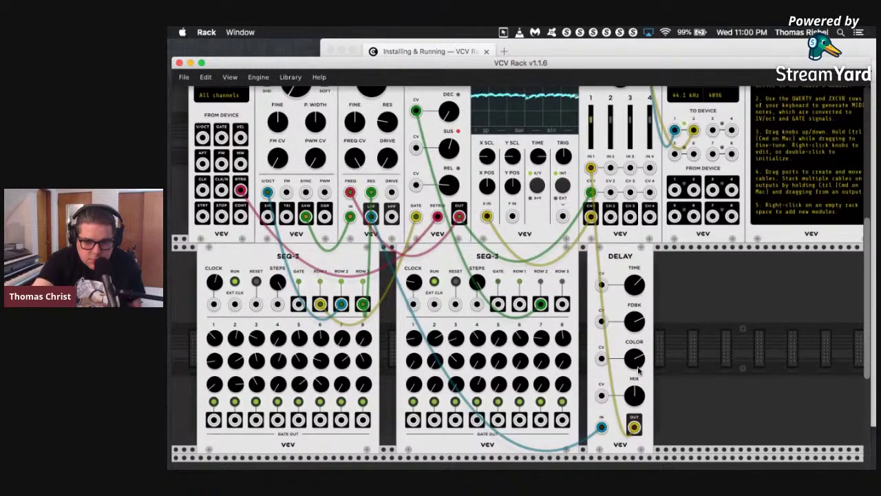
{"action": "left_click_drag", "start_coordinate": [632, 398], "coordinate": [634, 398]}
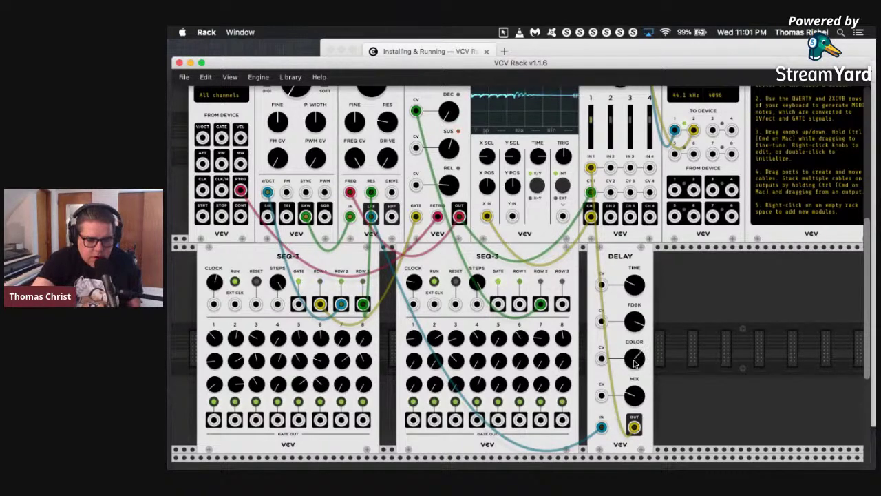
{"action": "left_click_drag", "start_coordinate": [635, 363], "coordinate": [635, 356]}
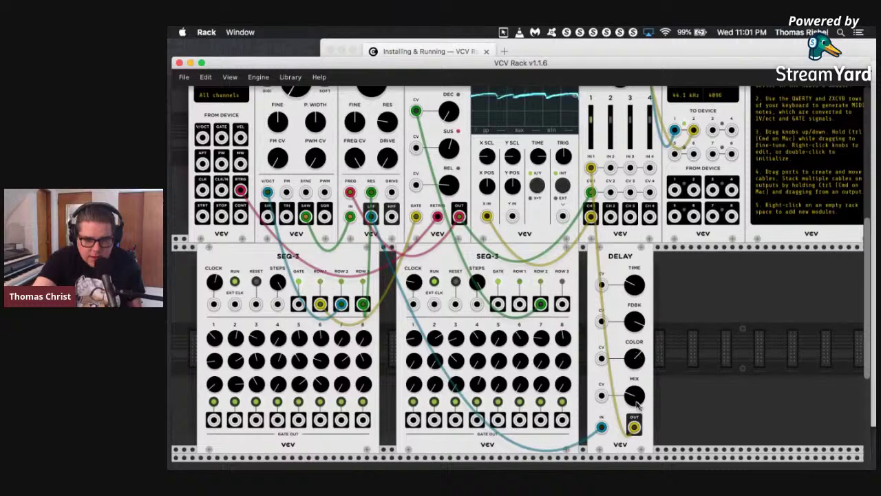
{"action": "left_click_drag", "start_coordinate": [634, 398], "coordinate": [634, 402]}
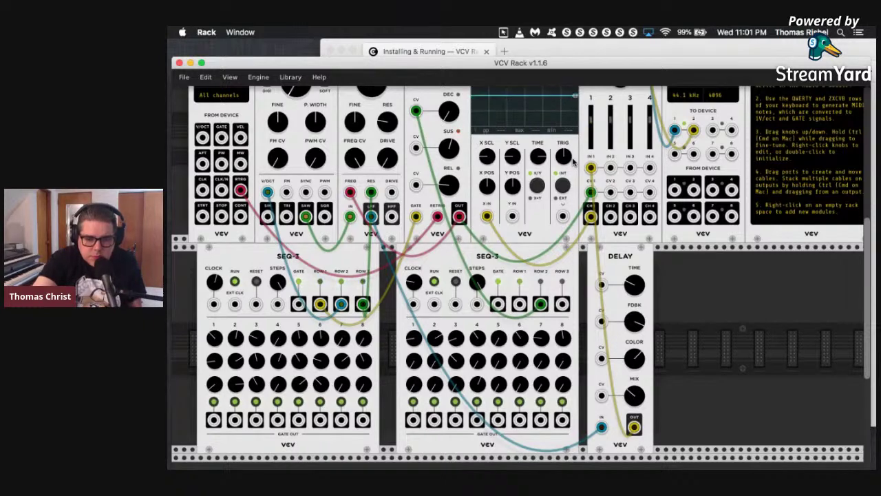
Unplug the Delay's output from Mixer IN 1 and move the VCF cable from Delay IN back to Mixer IN 1.
{"action": "left_click_drag", "start_coordinate": [591, 167], "coordinate": [718, 289]}
{"action": "left_click_drag", "start_coordinate": [601, 427], "coordinate": [591, 169]}
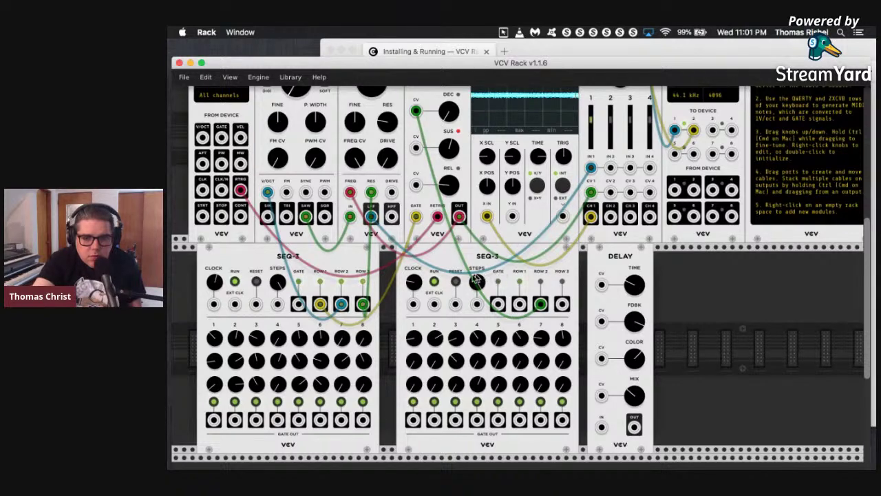
Patch a second cable from the VCF's LPF output to Delay IN, and connect Delay OUT to Mixer IN 2.
{"action": "left_click_drag", "start_coordinate": [377, 230], "coordinate": [376, 216]}
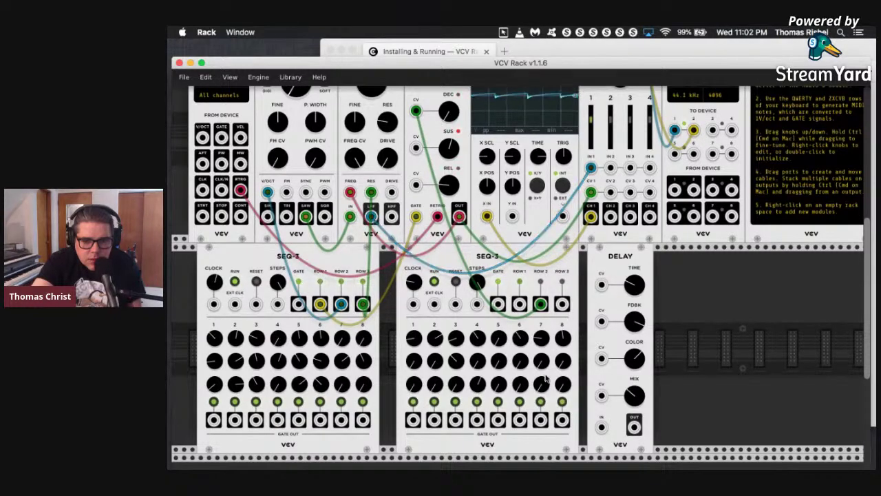
{"action": "left_click_drag", "start_coordinate": [601, 427], "coordinate": [371, 217]}
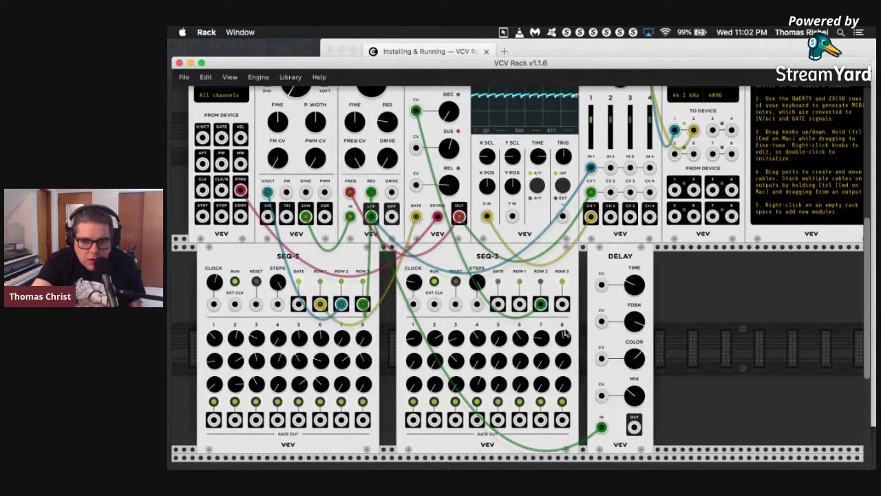
{"action": "left_click_drag", "start_coordinate": [634, 427], "coordinate": [610, 168]}
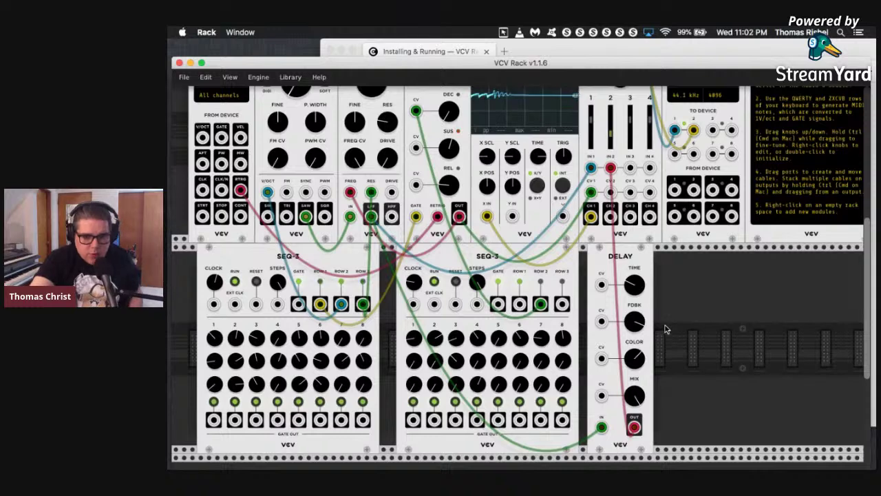
{"action": "left_click", "coordinate": [590, 170]}
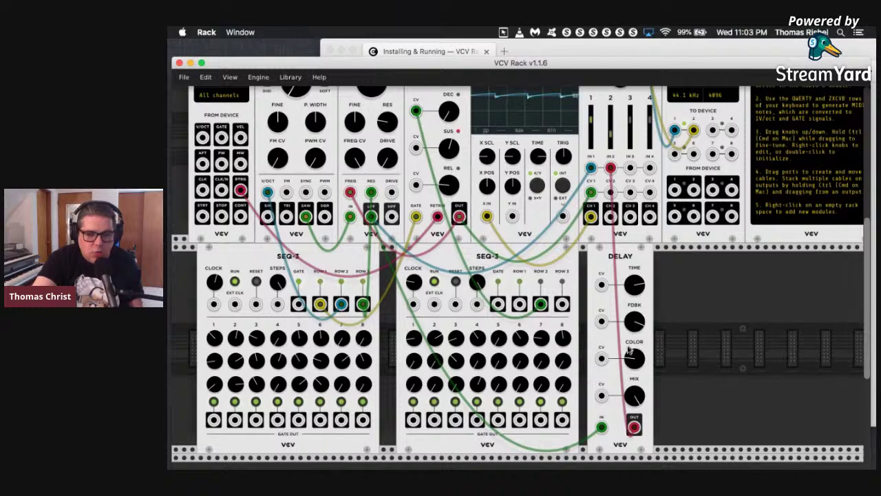
{"action": "scroll", "coordinate": [695, 206], "scroll_direction": "up", "scroll_amount": 1}
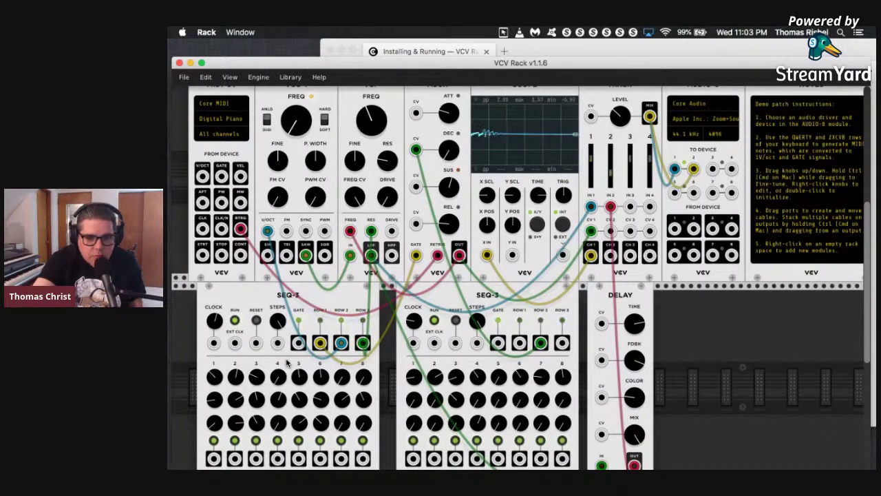
{"action": "scroll", "coordinate": [298, 355], "scroll_direction": "down", "scroll_amount": 1}
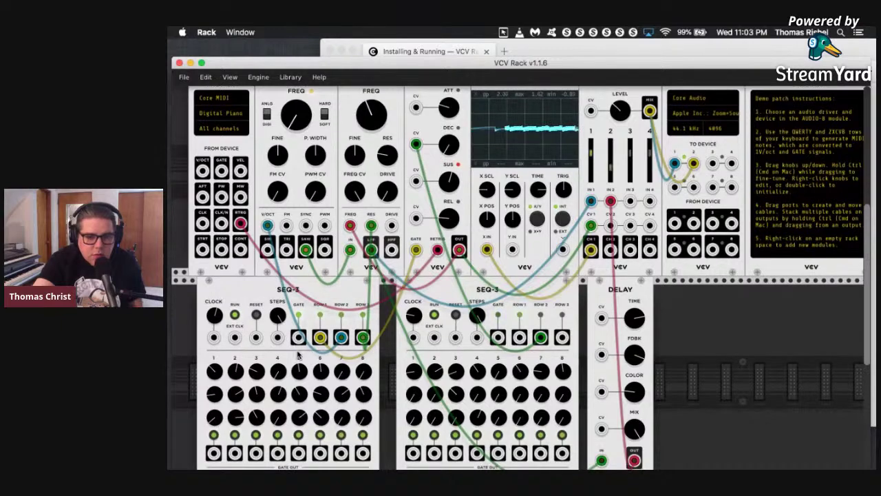
{"action": "scroll", "coordinate": [298, 355], "scroll_direction": "down", "scroll_amount": 3}
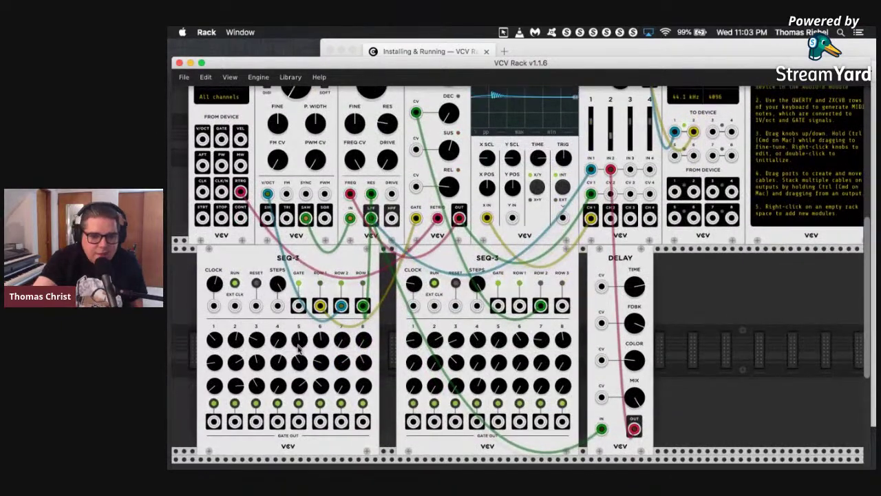
{"action": "scroll", "coordinate": [298, 350], "scroll_direction": "up", "scroll_amount": 5}
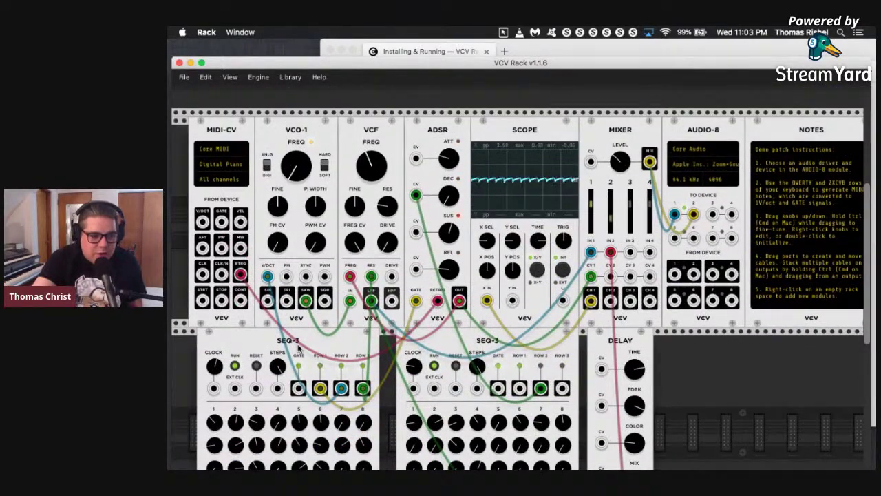